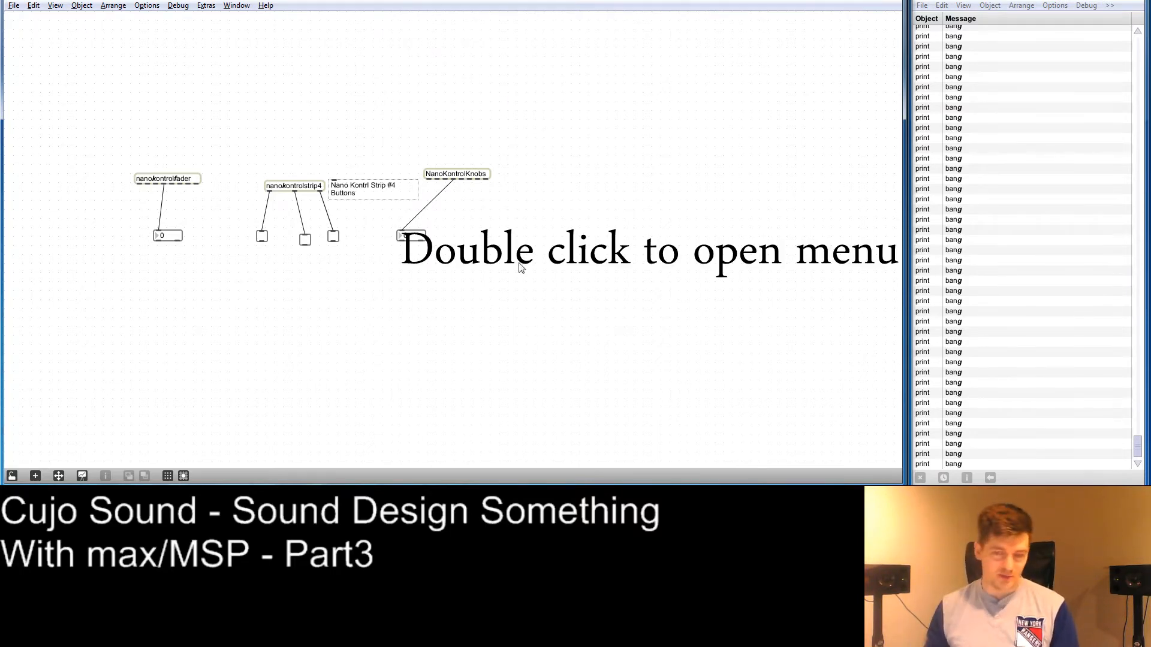
Add a gain~ slider from the audio objects and place it below and to the side of the NanoKontrolKnobs number box.
{"action": "double_click", "coordinate": [483, 273]}
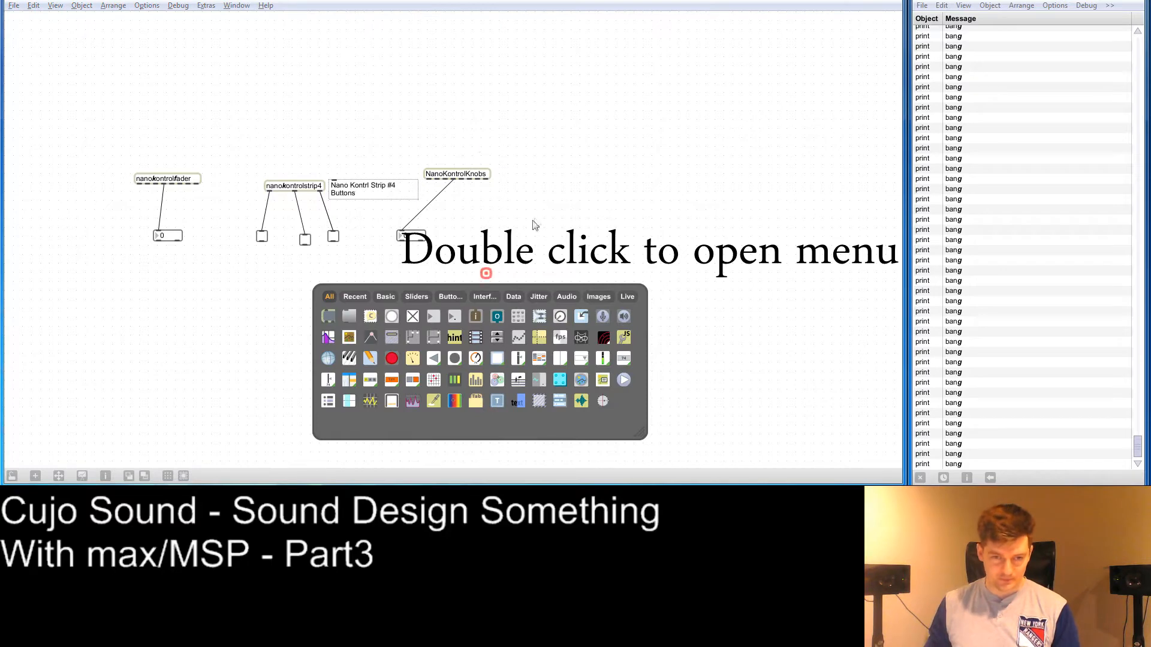
{"action": "left_click", "coordinate": [567, 297]}
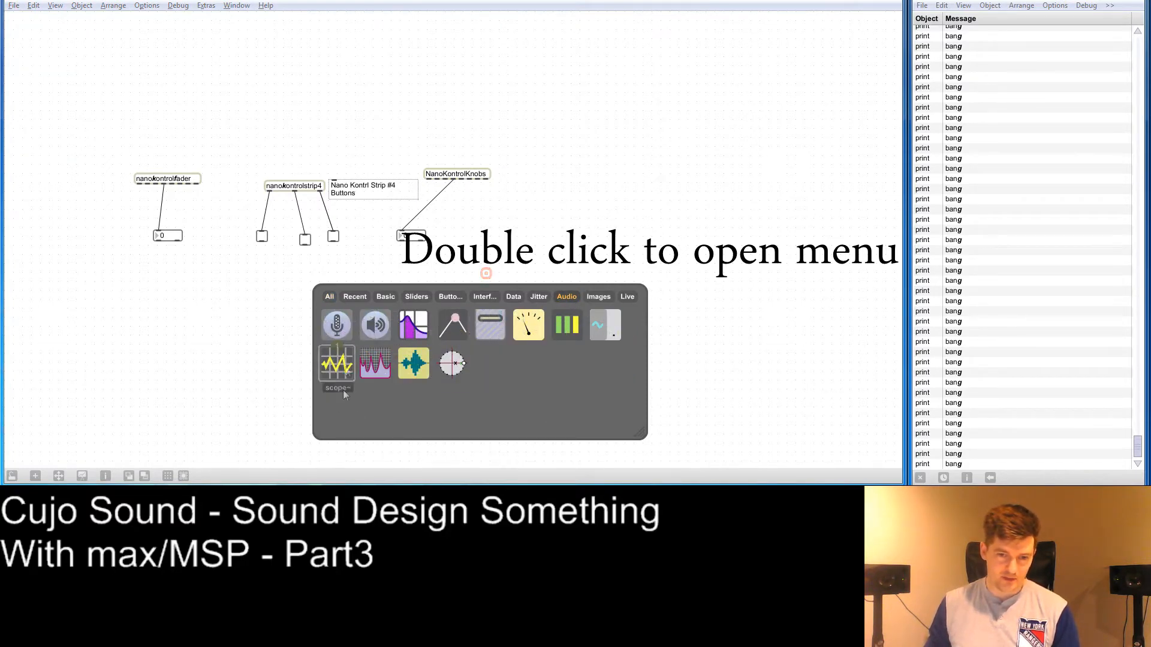
{"action": "left_click", "coordinate": [507, 327]}
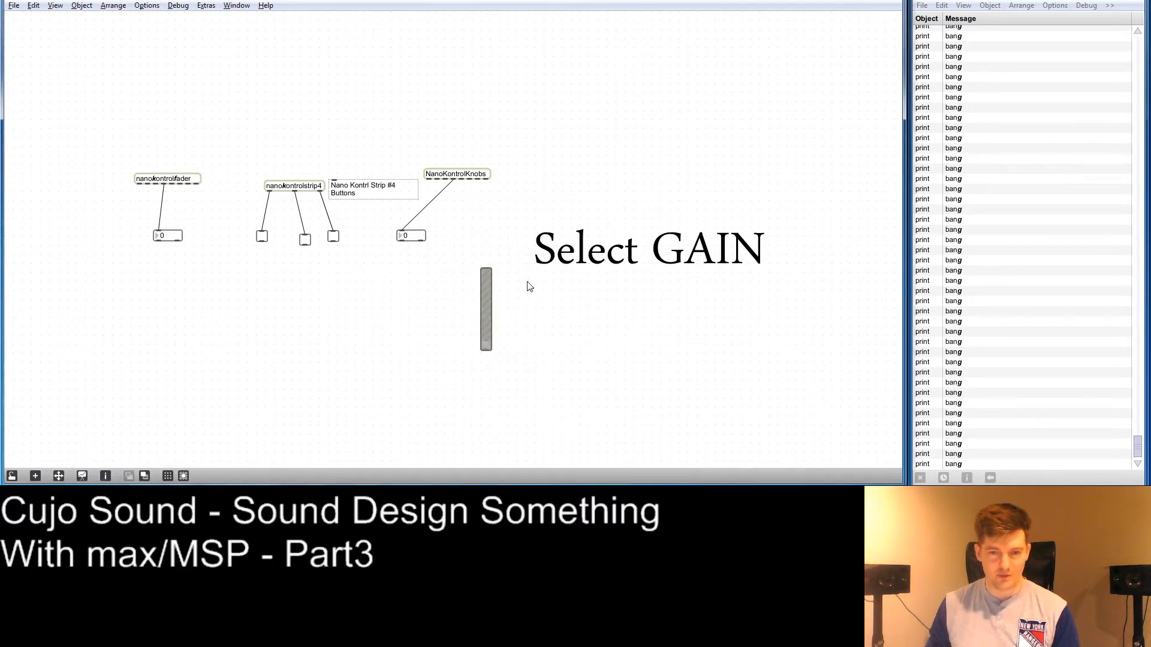
{"action": "left_click_drag", "start_coordinate": [486, 302], "coordinate": [514, 297]}
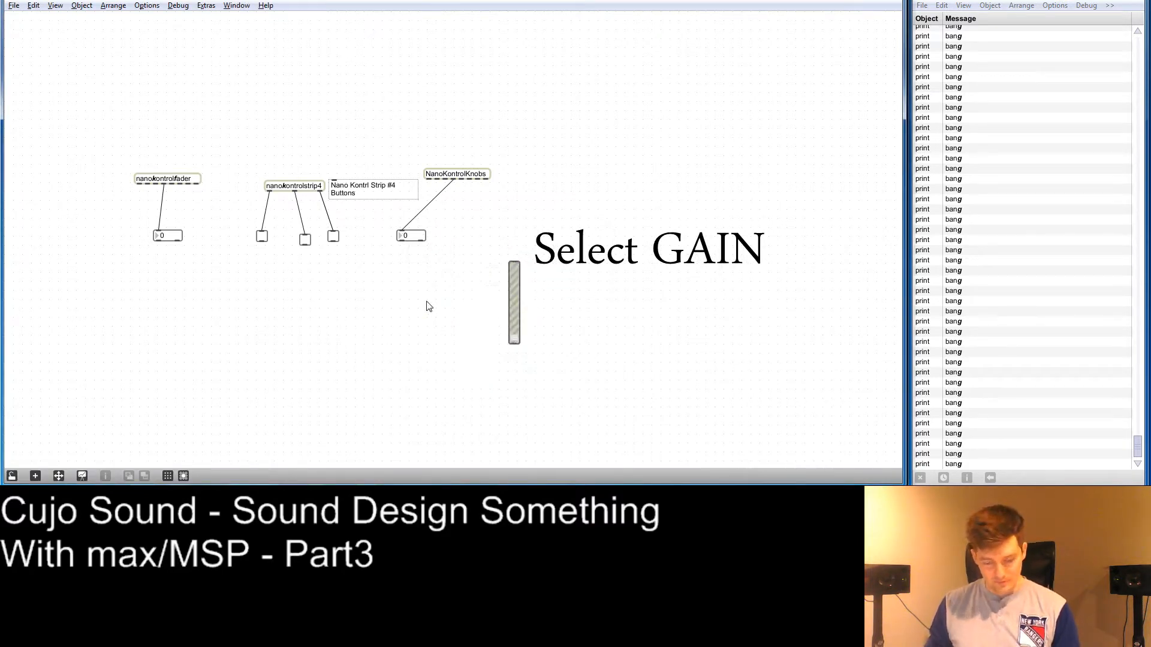
Create a second slider from a new object named gain~ and place it level with and beside the first one.
{"action": "key", "text": "n"}
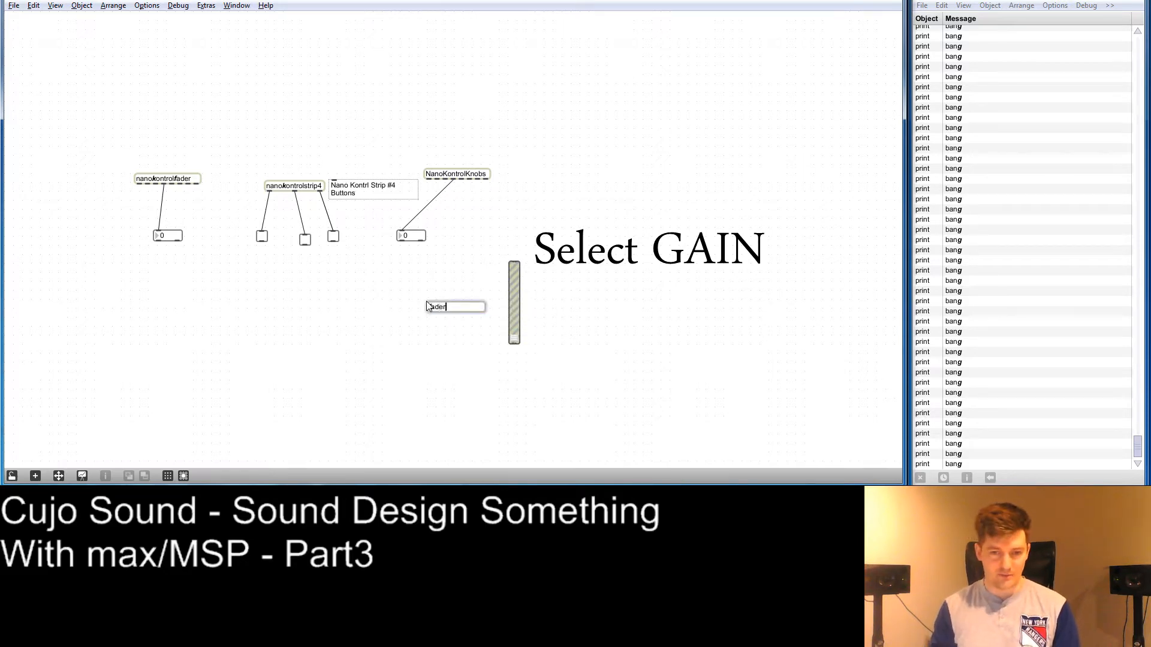
{"action": "type", "text": "gain~"}
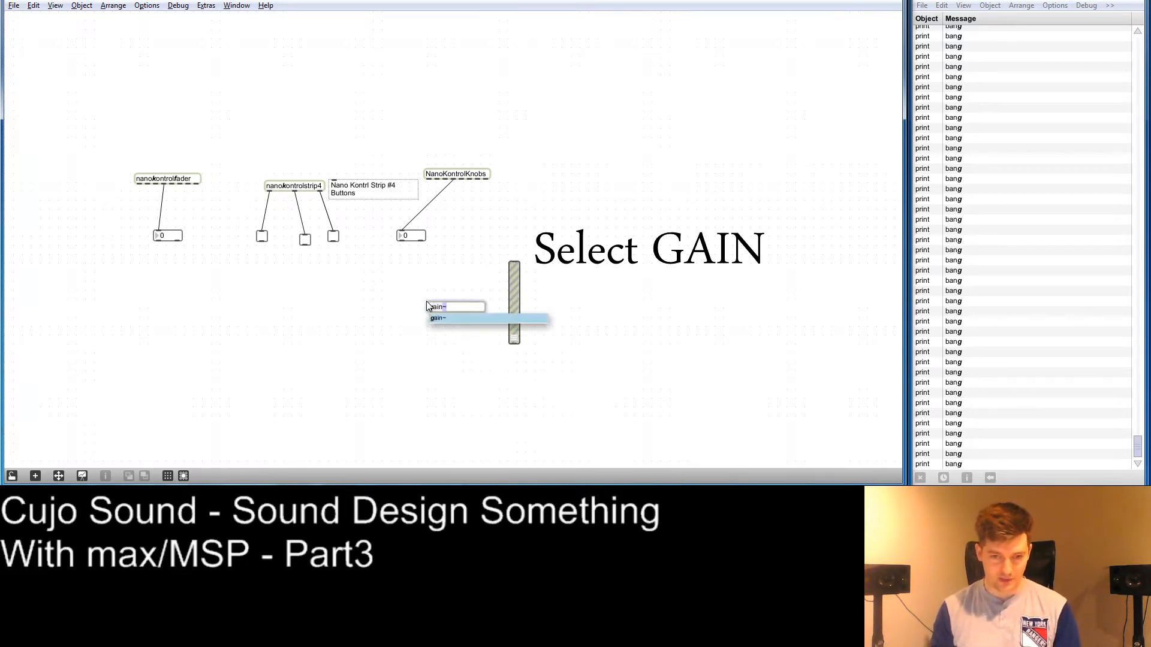
{"action": "key", "text": "Return"}
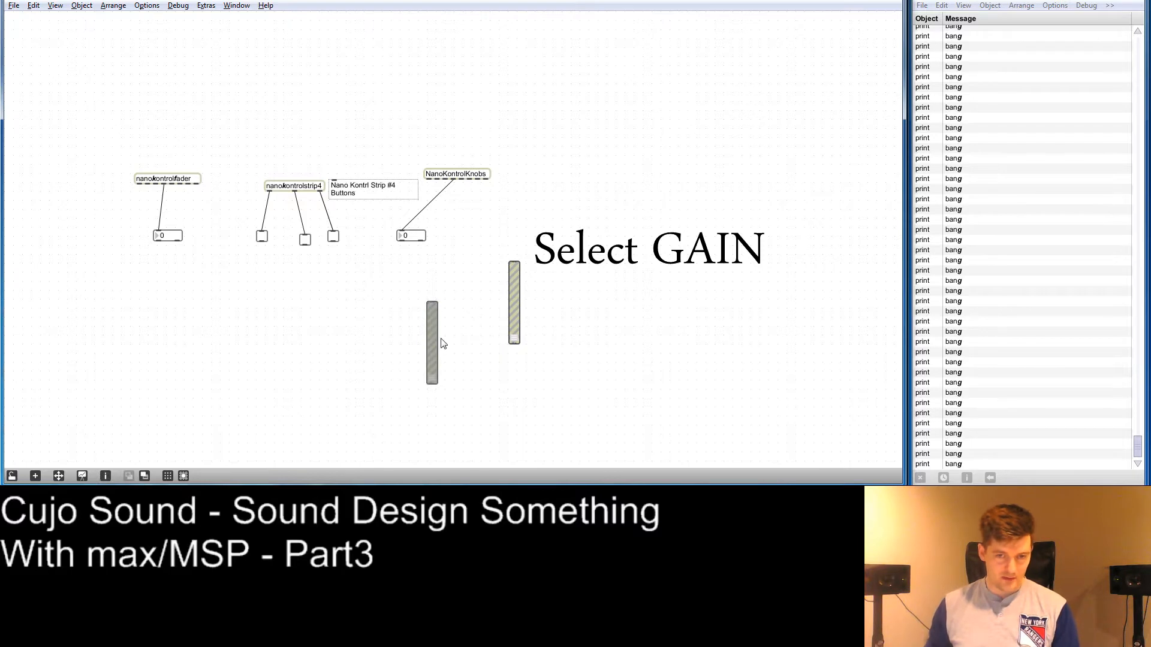
{"action": "mouse_move", "coordinate": [438, 348]}
{"action": "left_mouse_down"}
{"action": "mouse_move", "coordinate": [467, 303]}
{"action": "mouse_move", "coordinate": [491, 304]}
{"action": "left_mouse_up"}
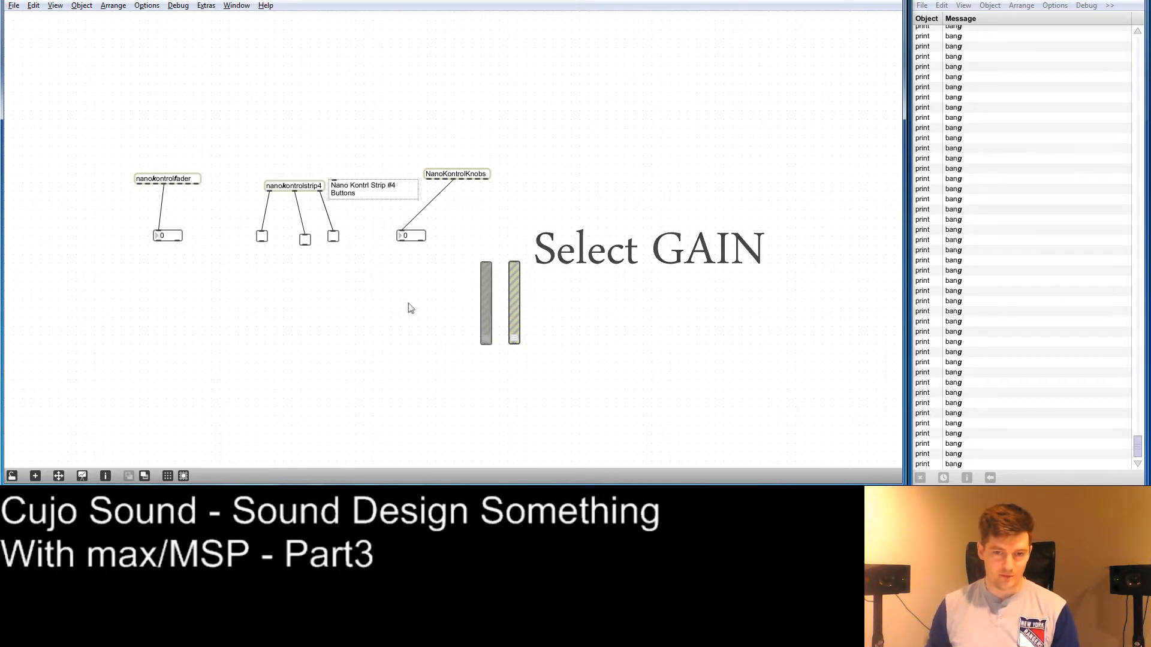
Create another gain~ slider from a new object box, placed beneath the NanoKontrolKnobs number box.
{"action": "double_click", "coordinate": [412, 309]}
{"action": "left_click", "coordinate": [378, 331]}
{"action": "left_click", "coordinate": [387, 280]}
{"action": "type", "text": "n"}
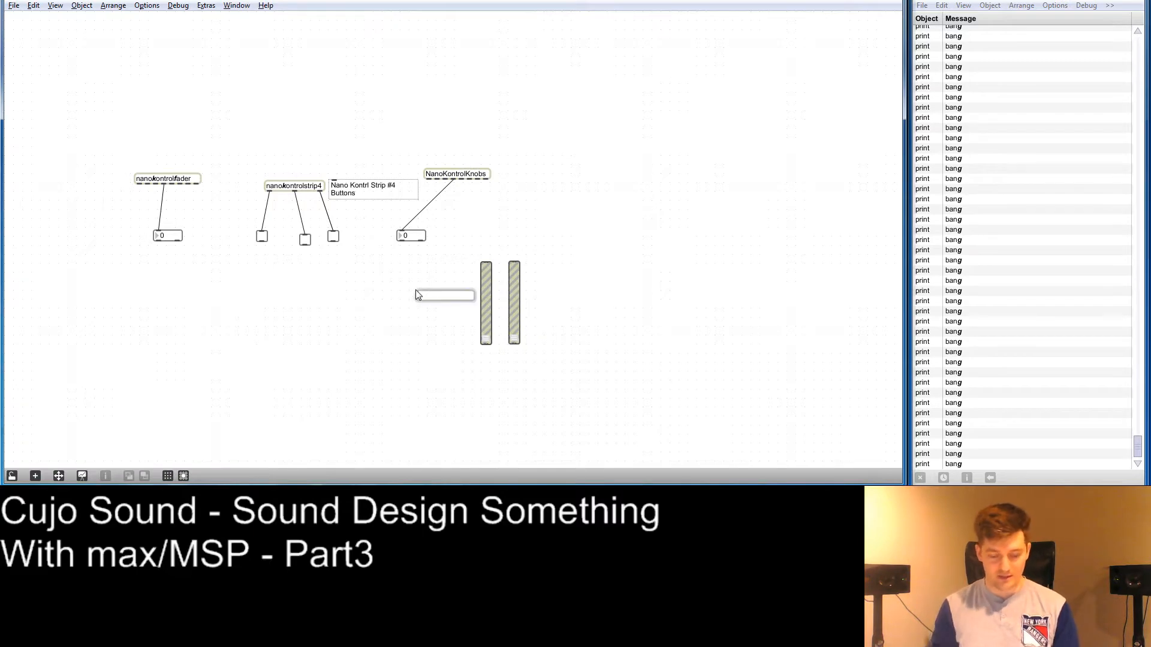
{"action": "type", "text": "gain"}
{"action": "key", "text": "Return"}
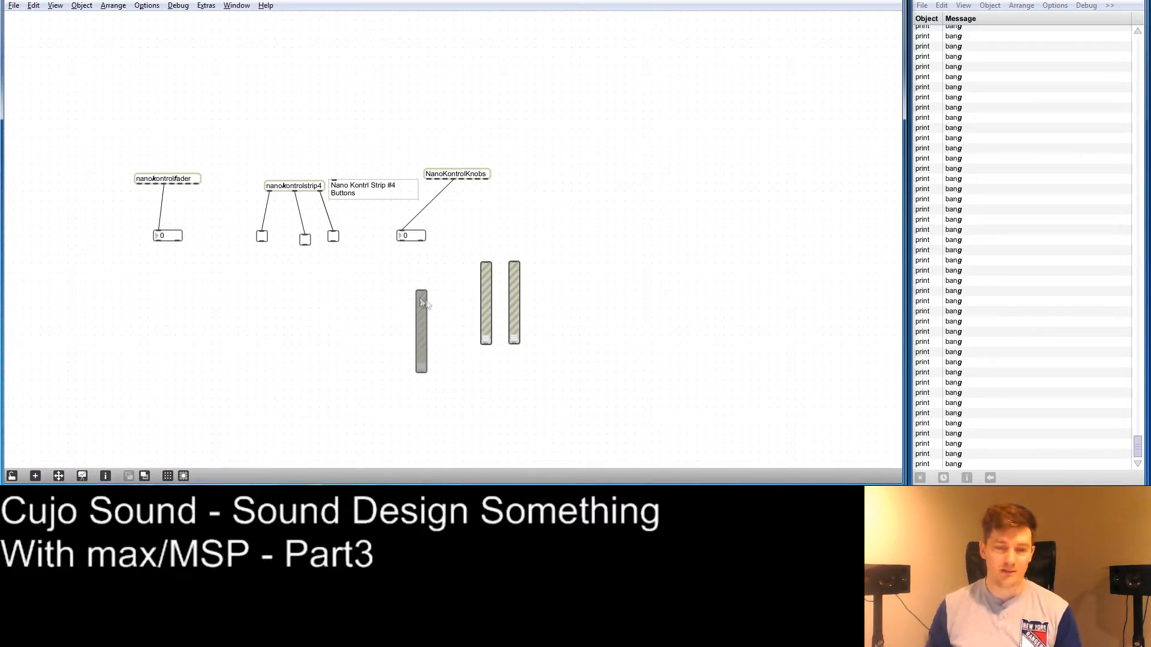
{"action": "left_click", "coordinate": [312, 327]}
{"action": "type", "text": "n"}
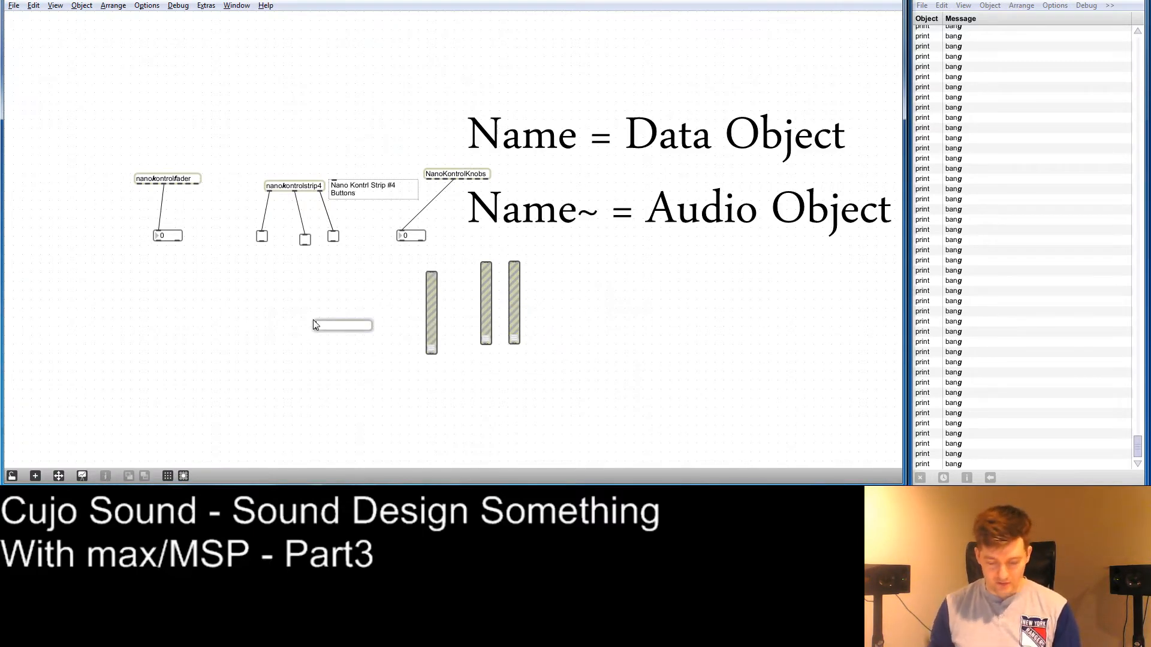
{"action": "type", "text": "gain~"}
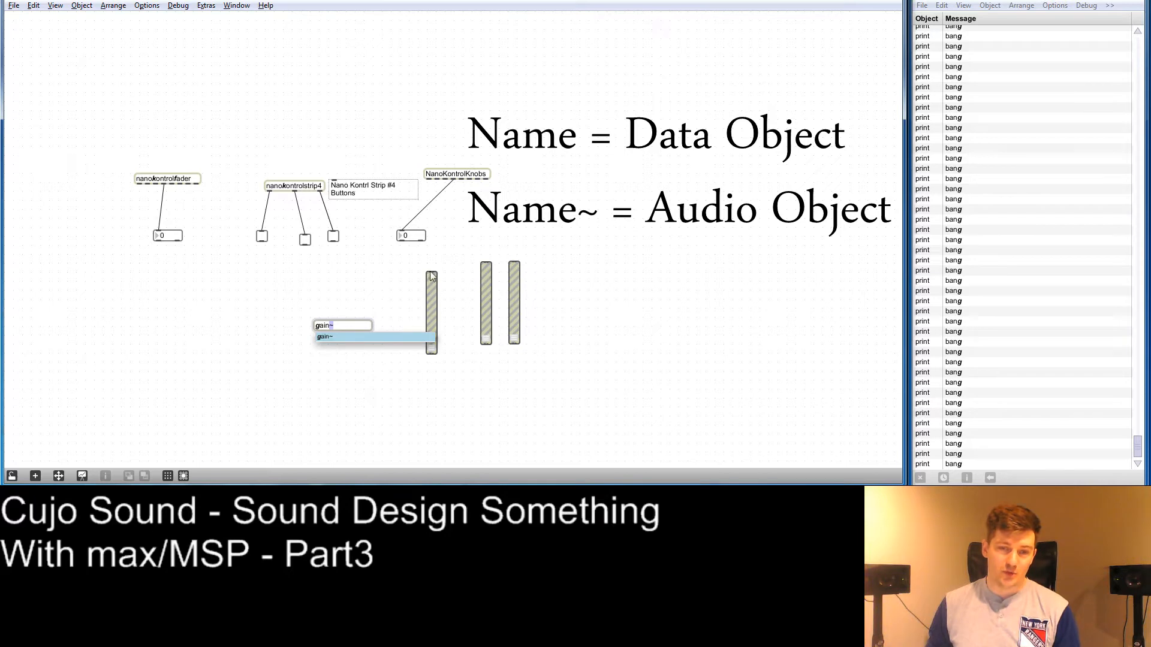
{"action": "left_click", "coordinate": [403, 285]}
{"action": "left_click_drag", "start_coordinate": [304, 296], "coordinate": [345, 354]}
{"action": "key", "text": "Delete"}
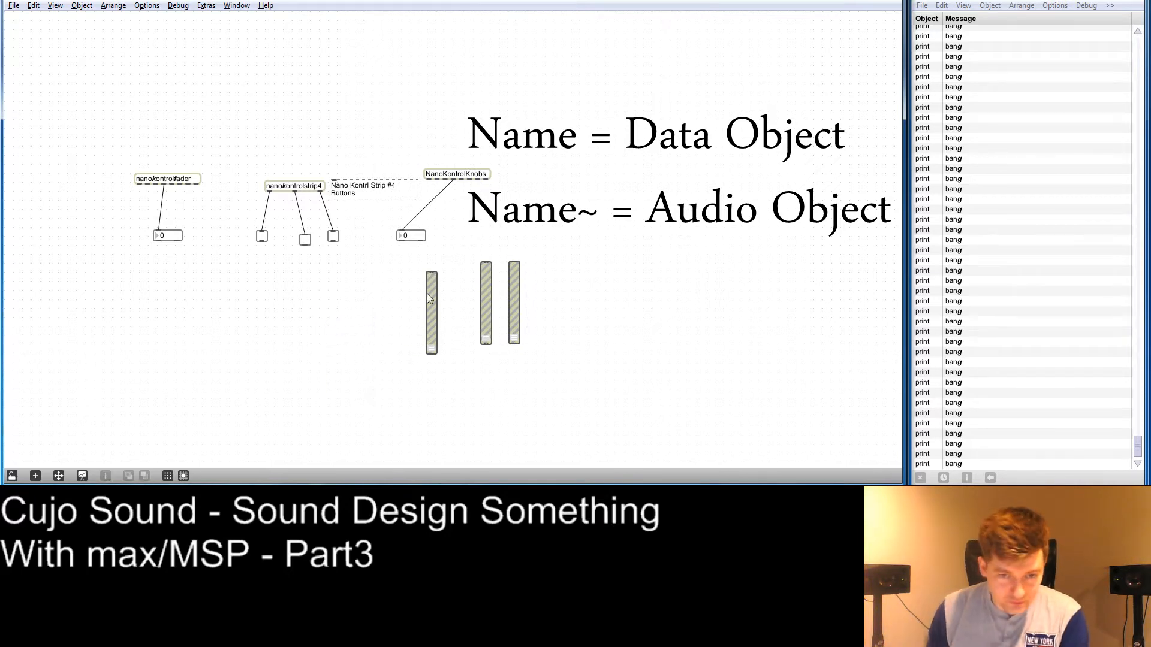
Delete the two surplus gain~ sliders and shift the remaining one slightly beneath the NanoKontrolKnobs number box.
{"action": "left_click_drag", "start_coordinate": [565, 334], "coordinate": [521, 290]}
{"action": "key", "text": "Delete"}
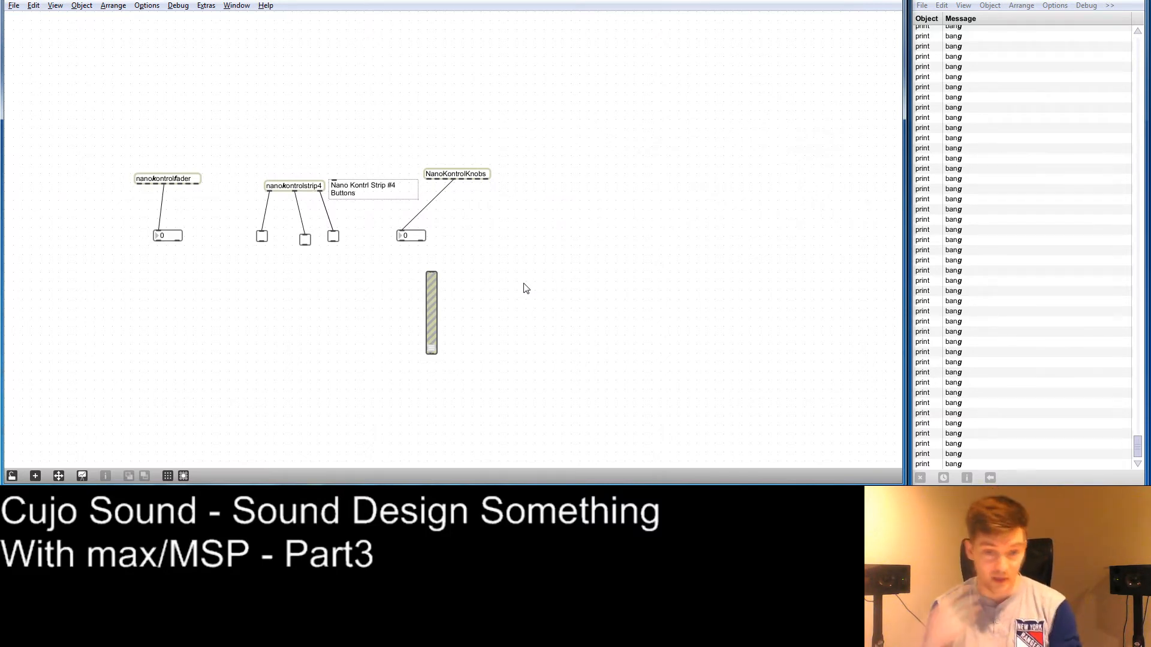
{"action": "left_click_drag", "start_coordinate": [434, 299], "coordinate": [444, 304]}
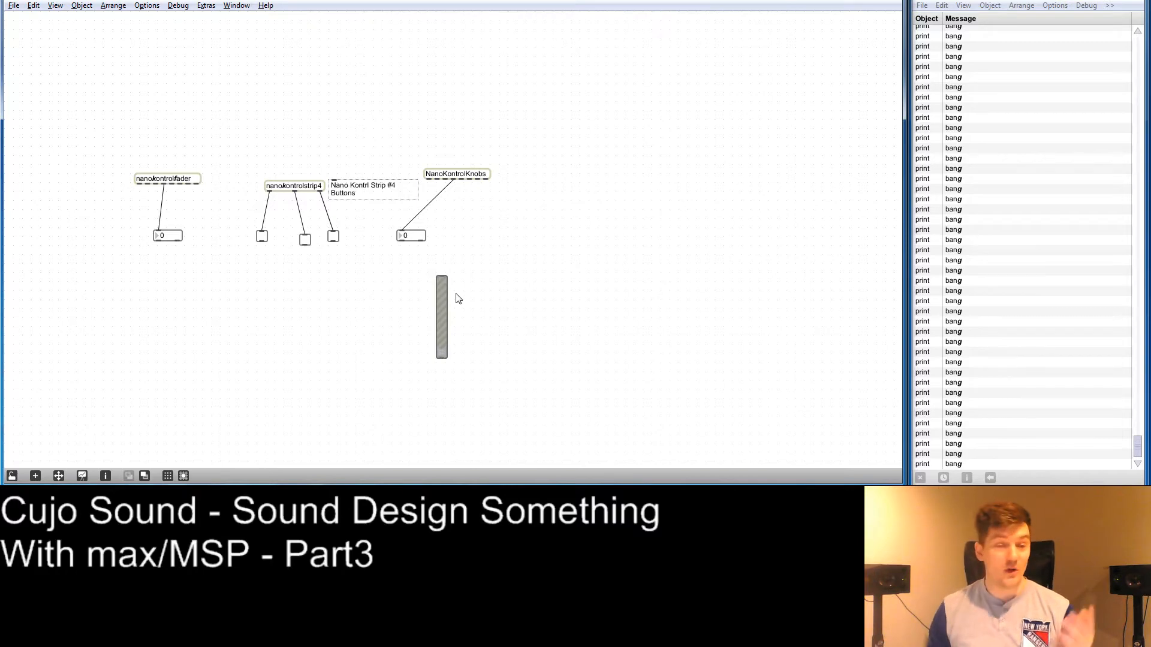
{"action": "left_click", "coordinate": [484, 286]}
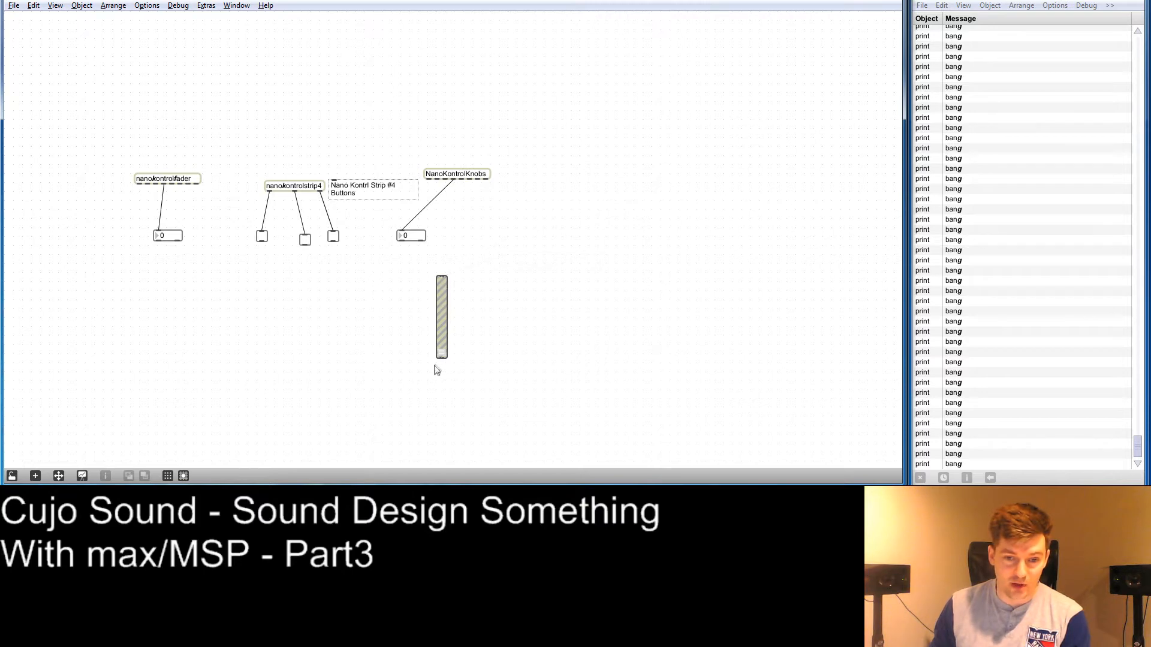
Reposition the gain~ slider and enlarge it into a wide horizontal slider of about 610 by 164.
{"action": "left_click_drag", "start_coordinate": [445, 358], "coordinate": [704, 404]}
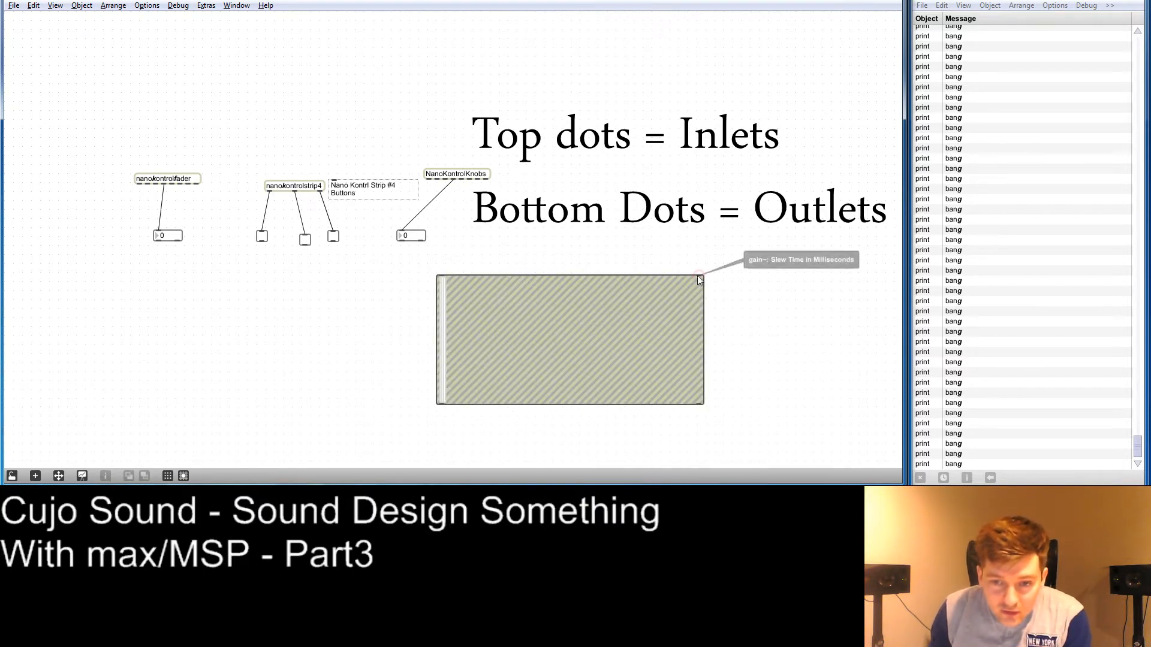
{"action": "left_click_drag", "start_coordinate": [444, 325], "coordinate": [410, 308]}
{"action": "left_click_drag", "start_coordinate": [668, 390], "coordinate": [467, 418]}
{"action": "left_click", "coordinate": [511, 429]}
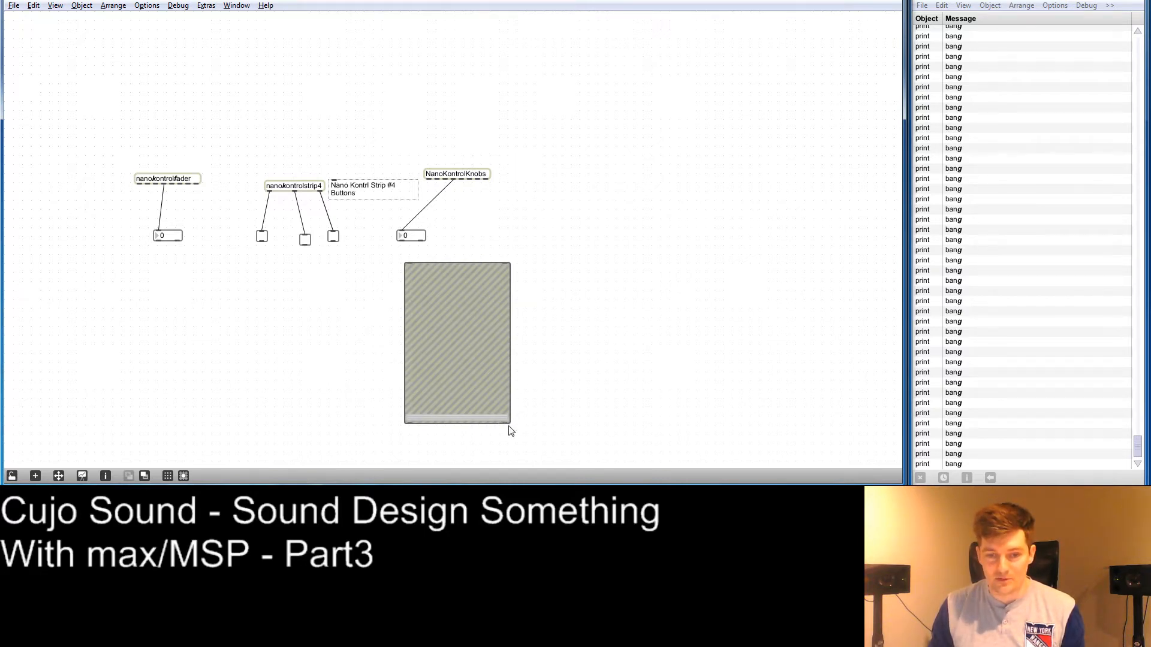
{"action": "left_click_drag", "start_coordinate": [508, 421], "coordinate": [770, 360]}
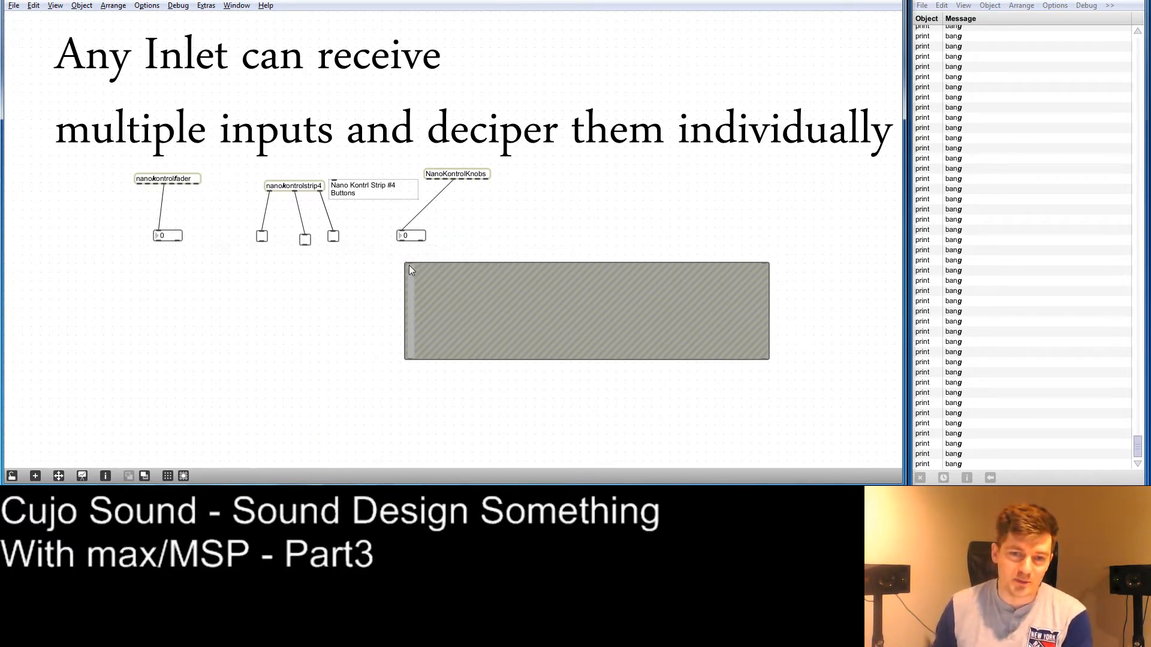
Connect the nanokontrolfader outlet that feeds the number box to the gain~ slider's first inlet, and move that number box beside the slider.
{"action": "mouse_move", "coordinate": [407, 262]}
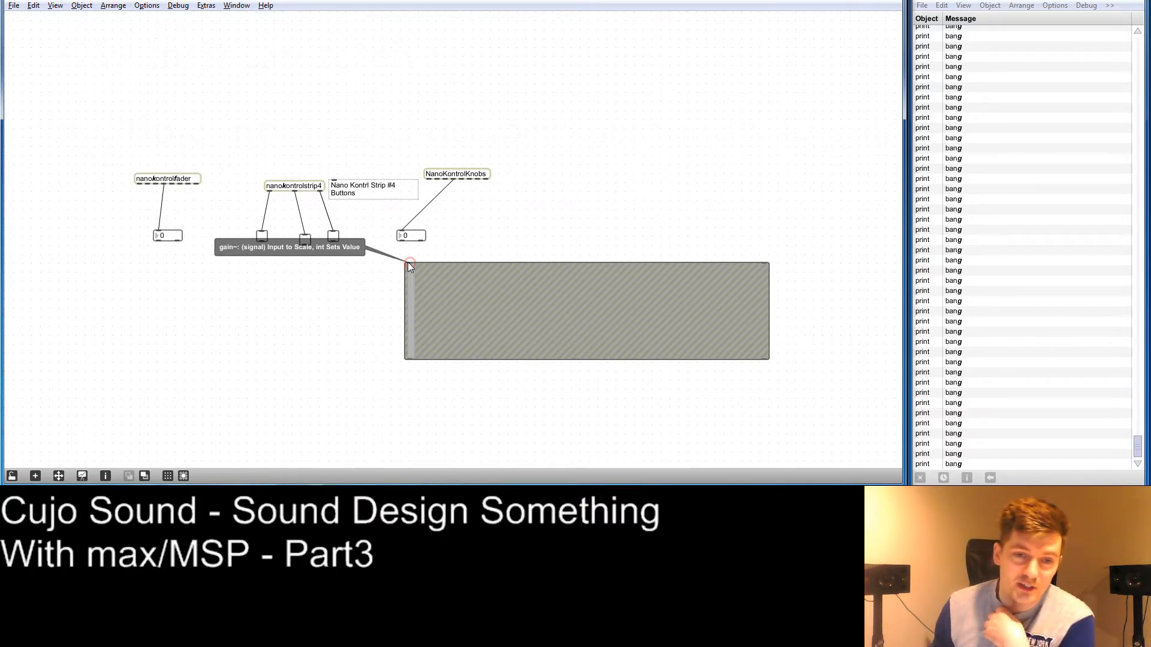
{"action": "left_click", "coordinate": [319, 298]}
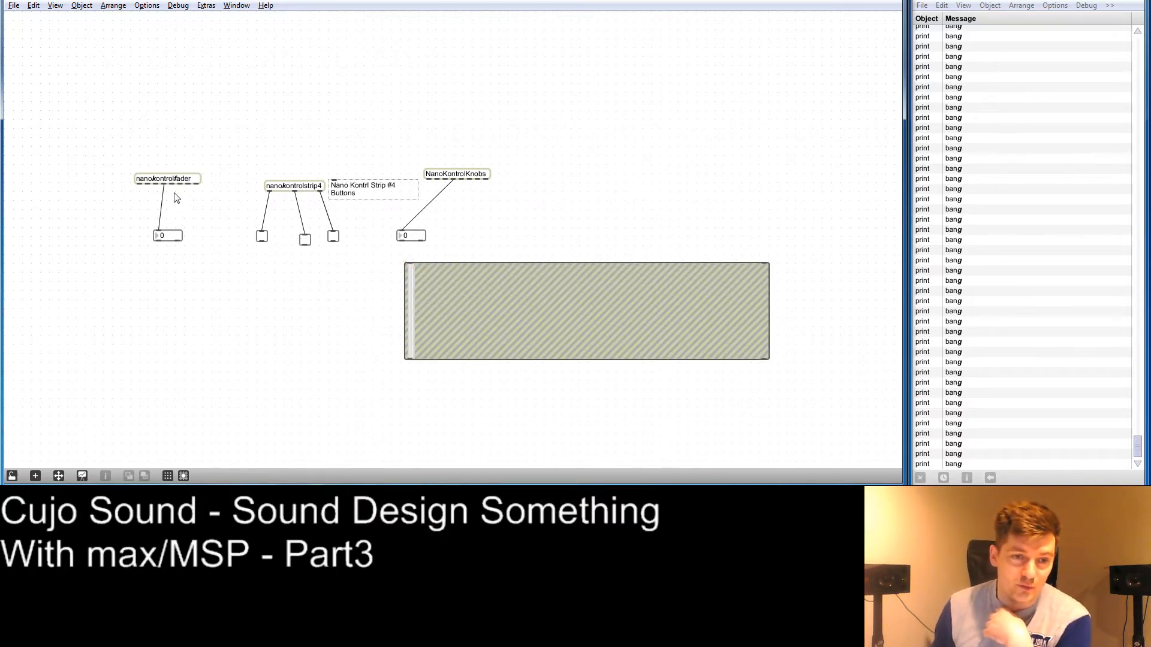
{"action": "left_click_drag", "start_coordinate": [167, 187], "coordinate": [408, 265]}
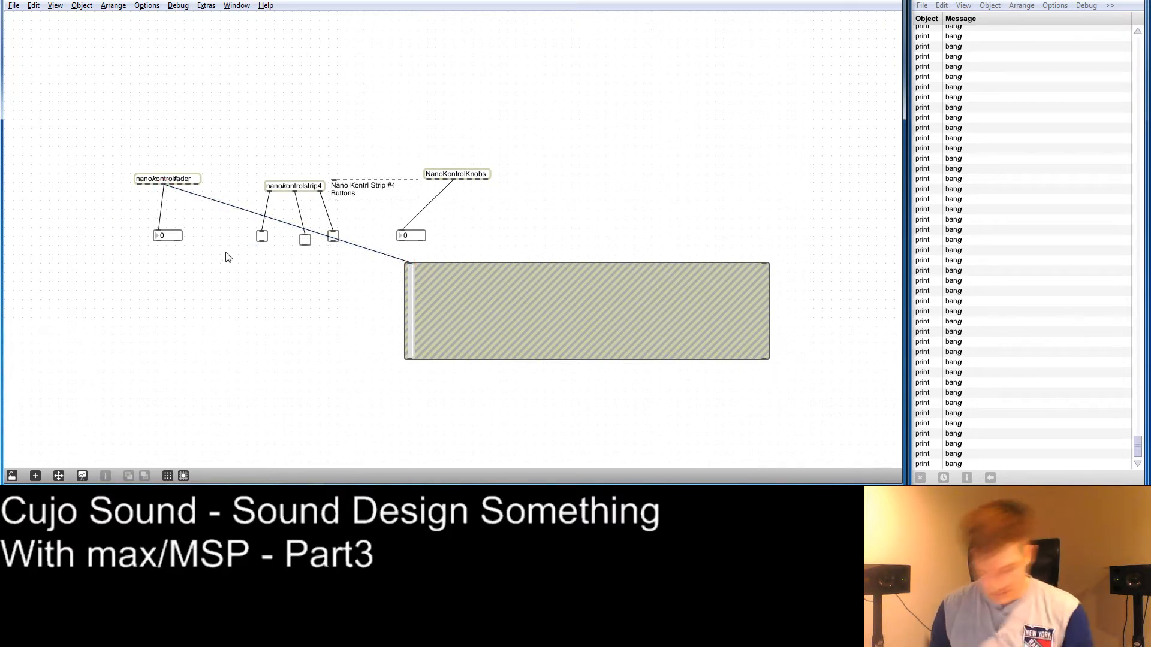
{"action": "left_click_drag", "start_coordinate": [162, 237], "coordinate": [369, 279]}
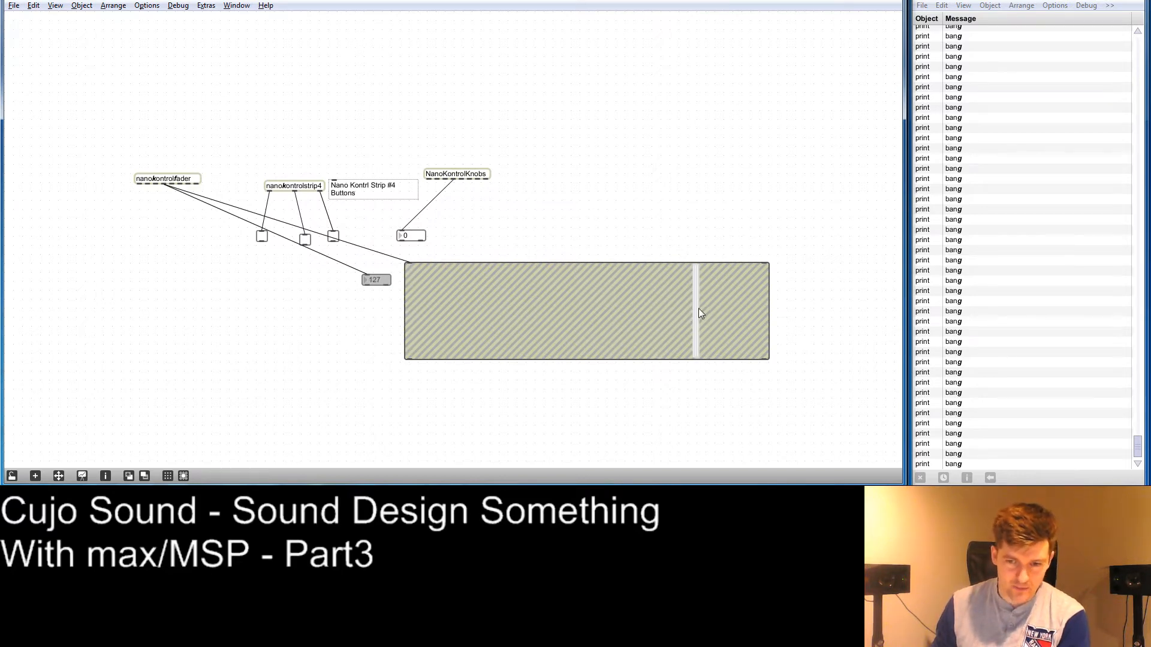
Open the gain~ slider's inspector and examine its appearance, behavior, color and value settings.
{"action": "left_click", "coordinate": [631, 294]}
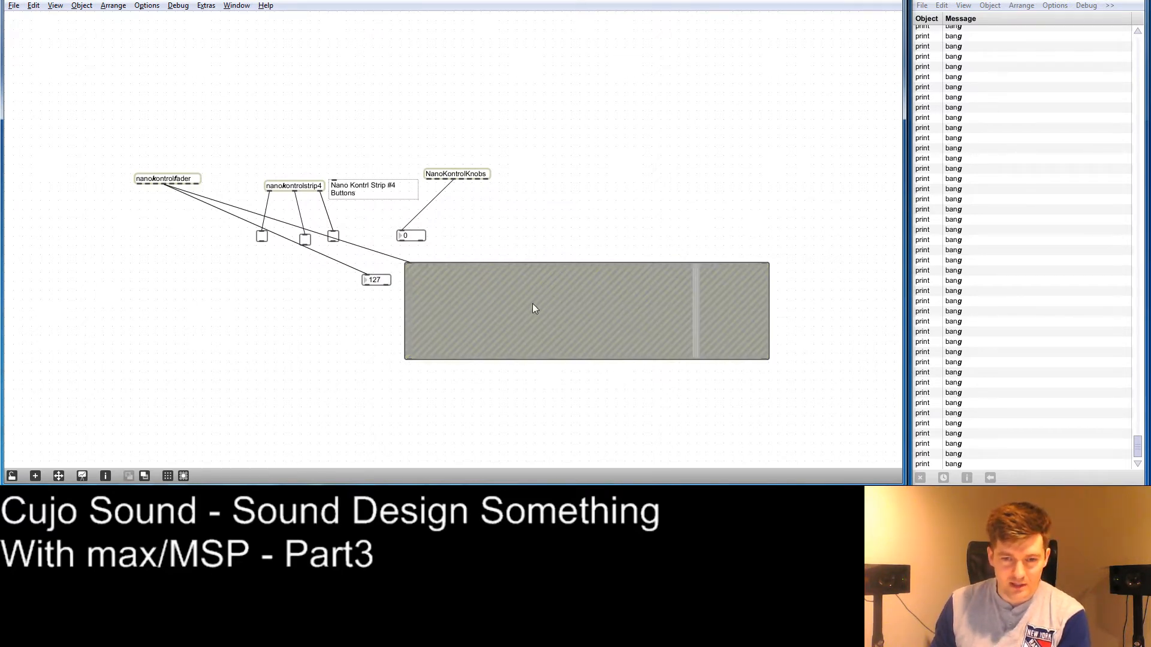
{"action": "left_click", "coordinate": [402, 311]}
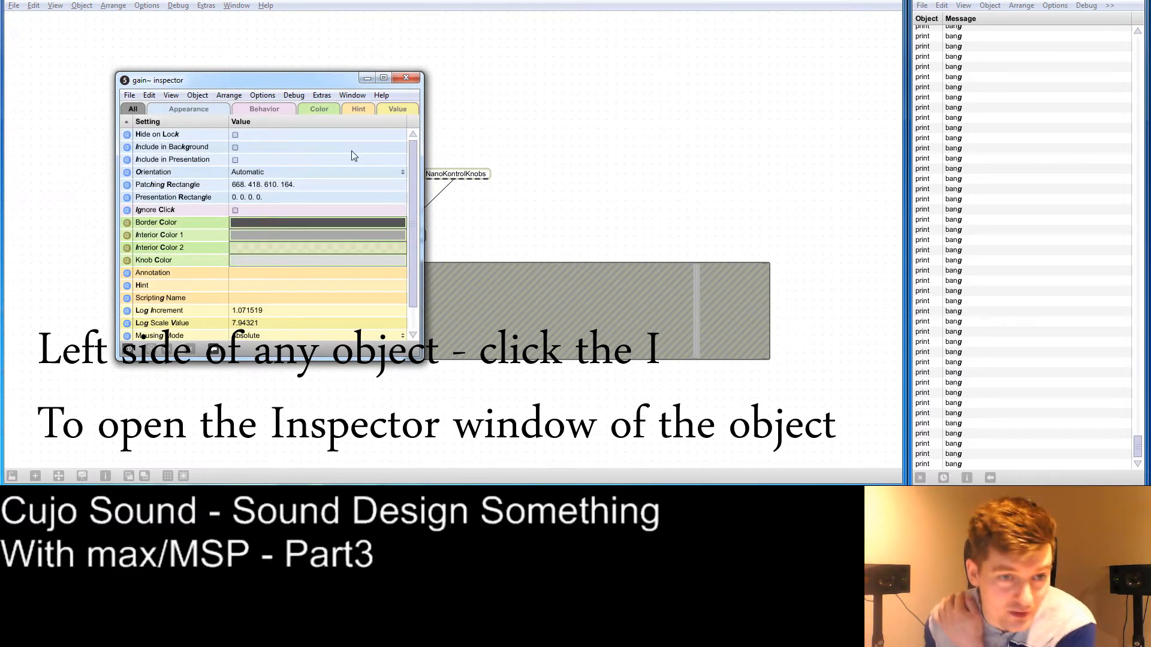
{"action": "left_click_drag", "start_coordinate": [413, 187], "coordinate": [414, 209]}
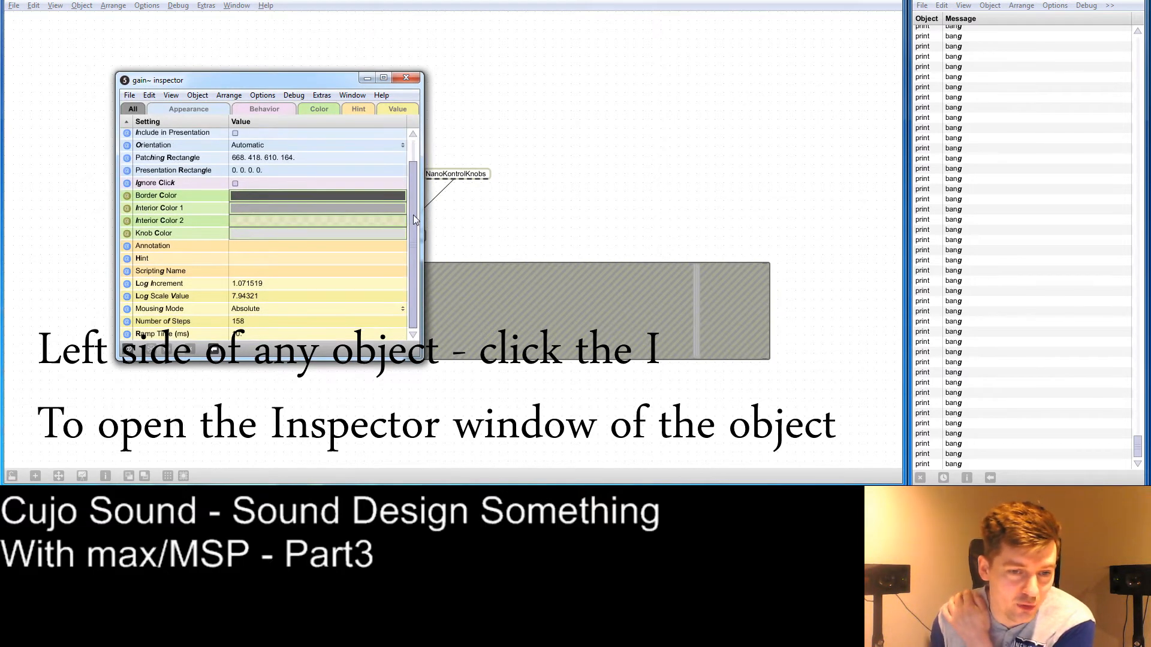
{"action": "scroll", "coordinate": [412, 215], "scroll_direction": "up", "scroll_amount": 2}
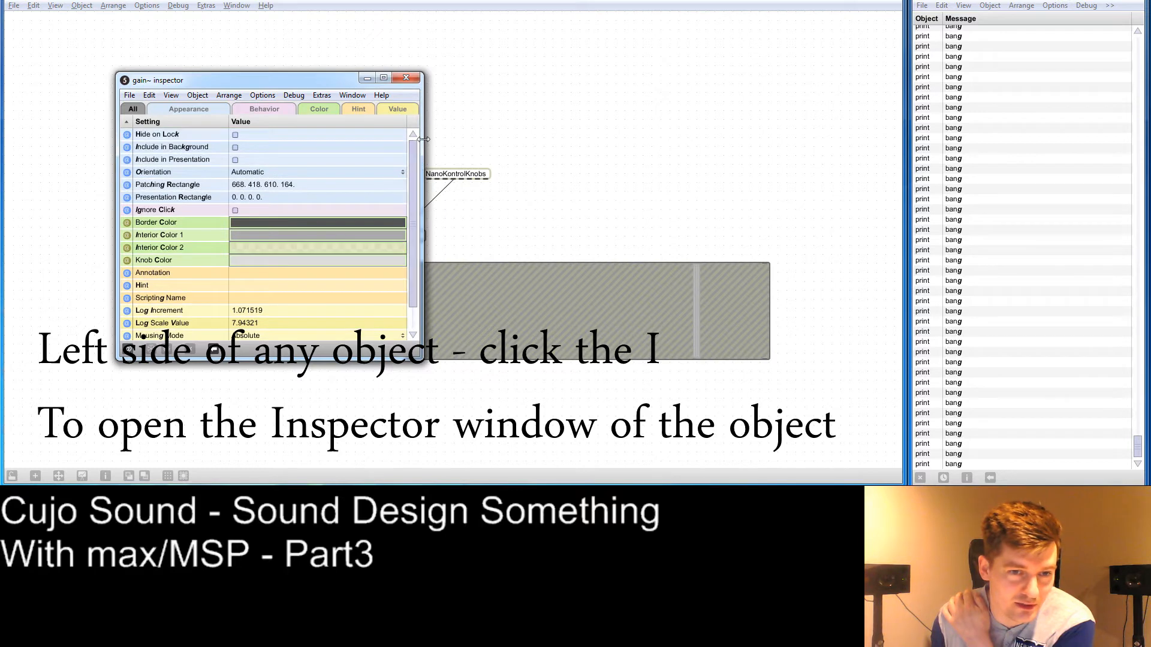
{"action": "left_click", "coordinate": [268, 112]}
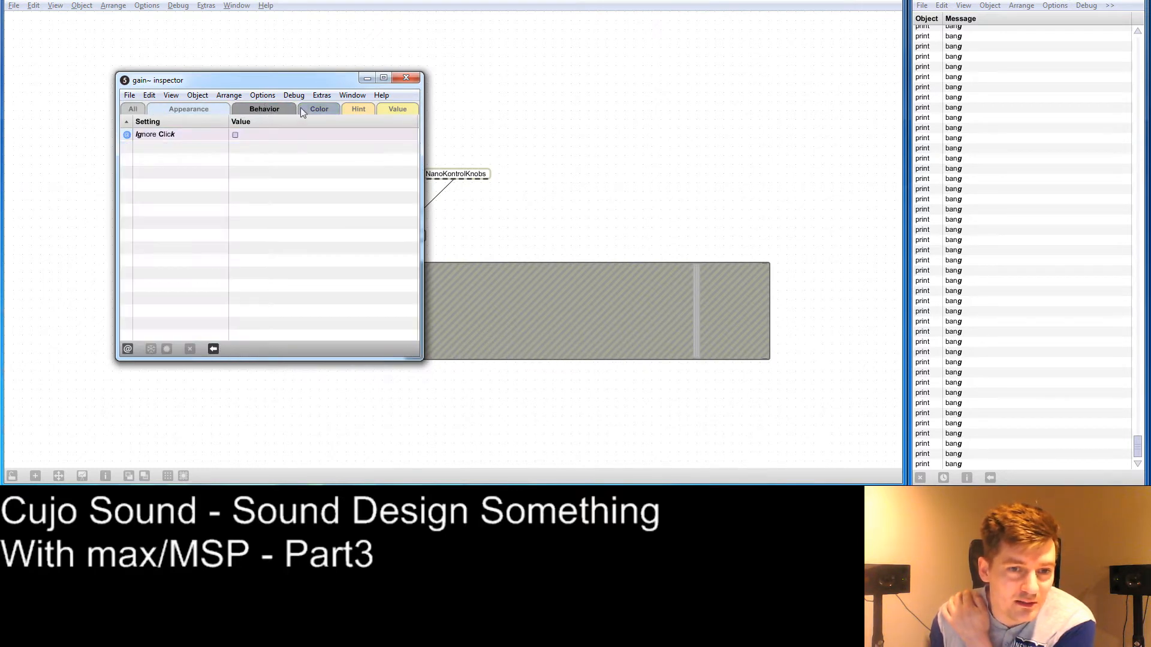
{"action": "left_click", "coordinate": [399, 108]}
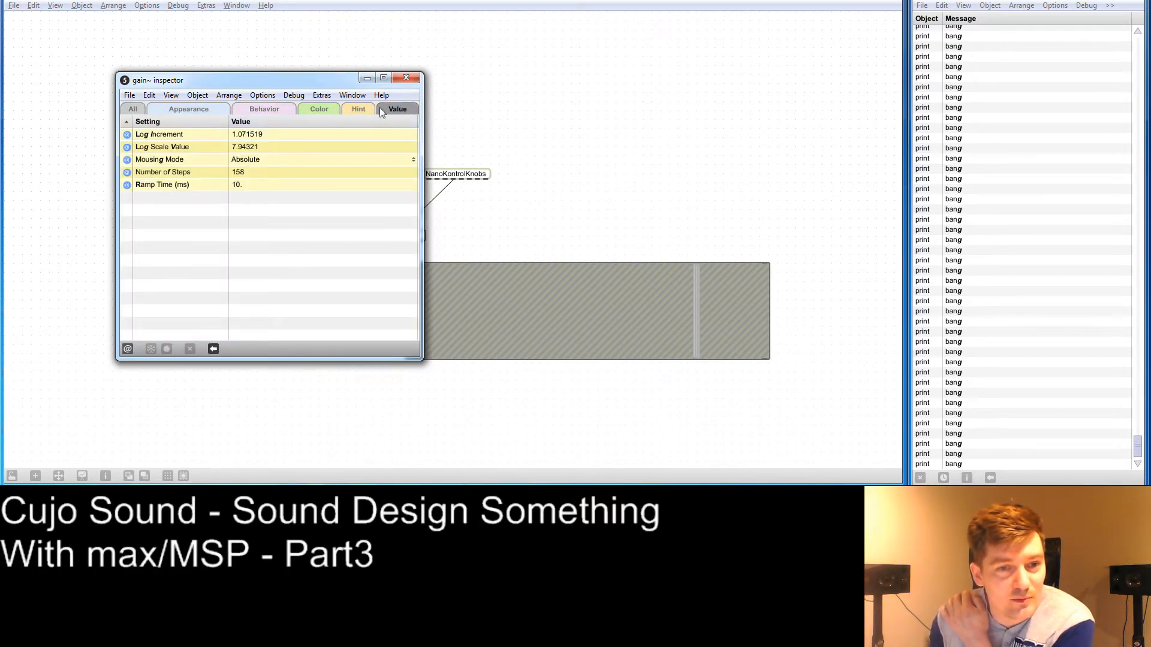
{"action": "left_click_drag", "start_coordinate": [259, 87], "coordinate": [262, 84]}
{"action": "left_click", "coordinate": [135, 107]}
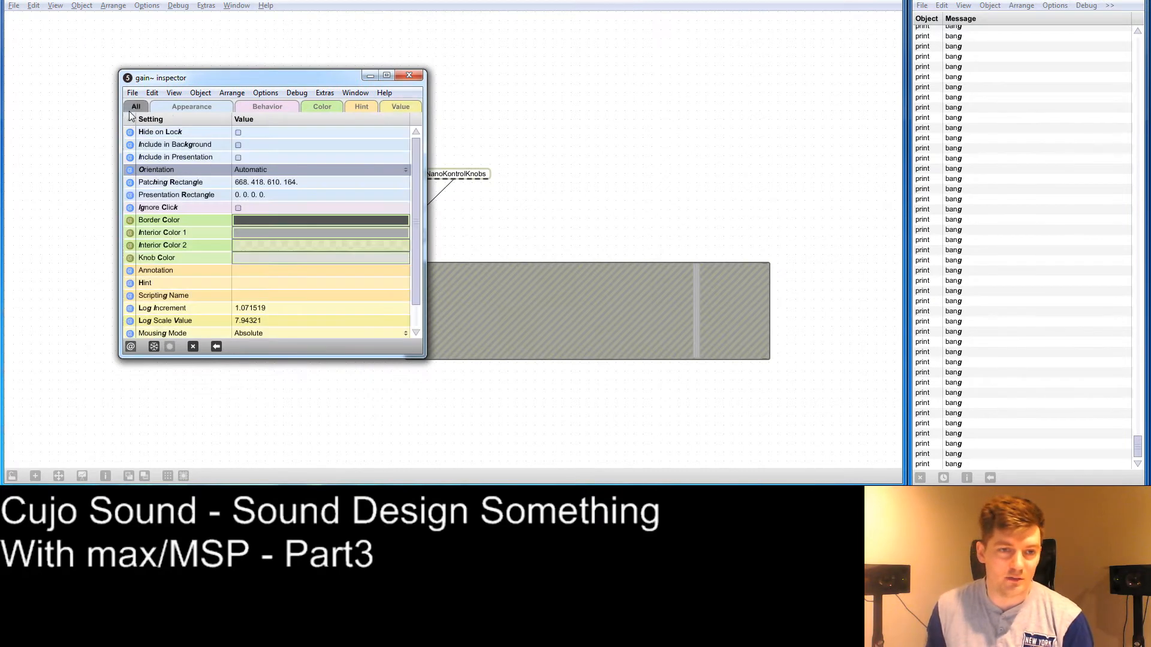
{"action": "left_click", "coordinate": [178, 106]}
{"action": "left_click", "coordinate": [268, 107]}
{"action": "left_click", "coordinate": [321, 106]}
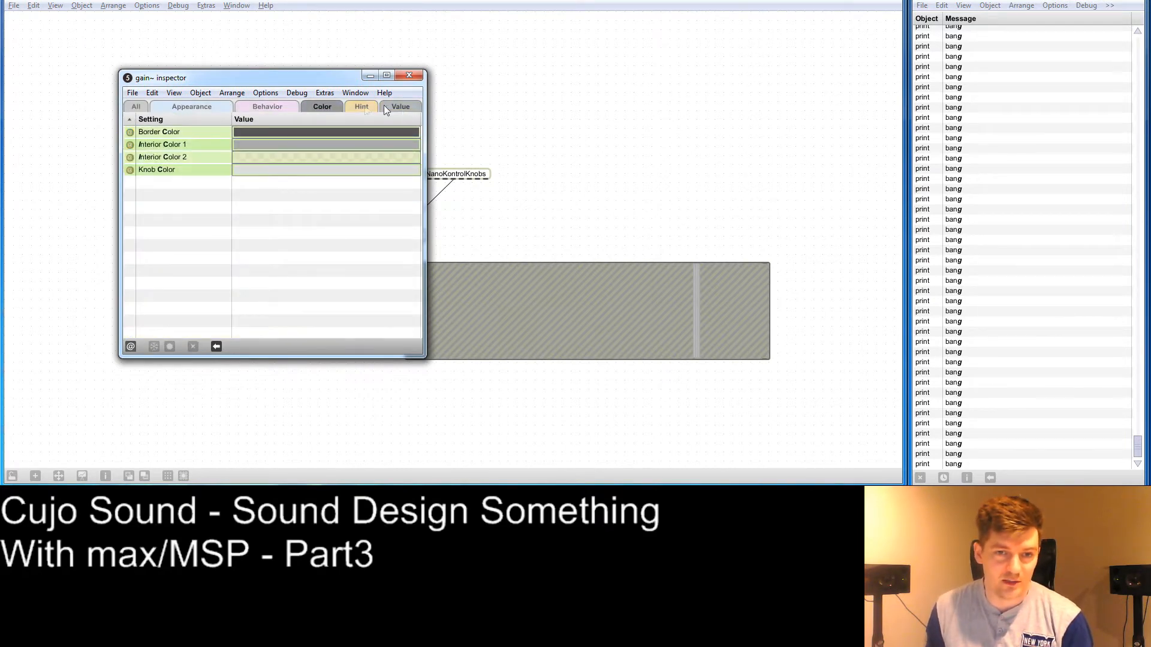
Set the gain~ slider's Number of Steps to 127 and return to the patch.
{"action": "left_click", "coordinate": [400, 107]}
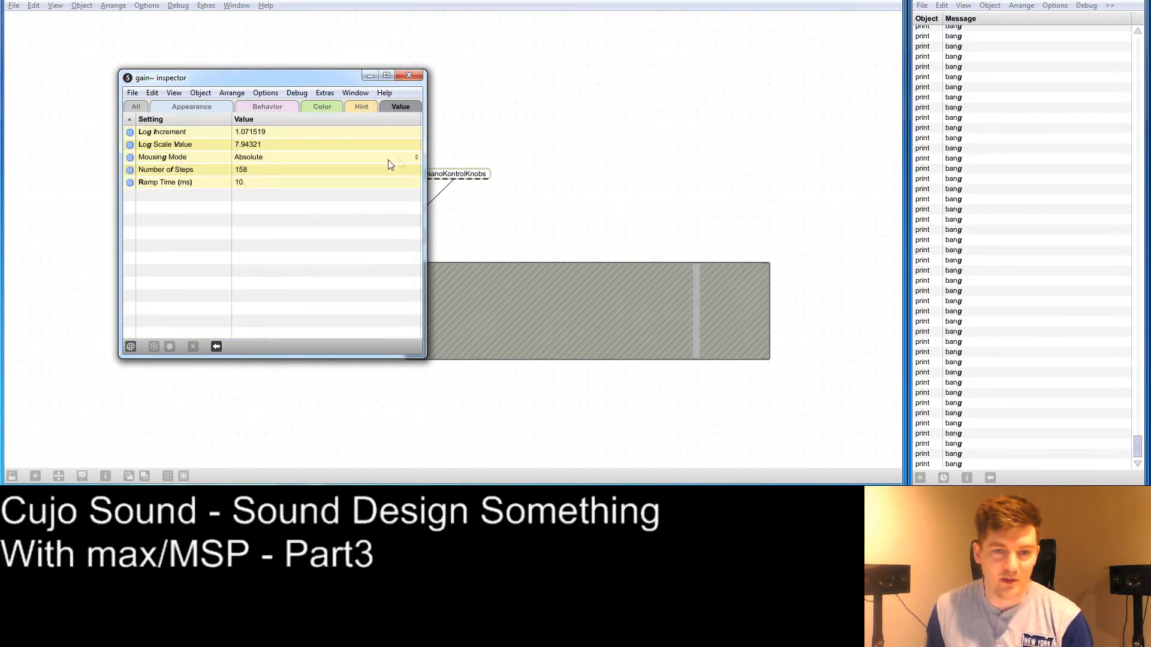
{"action": "left_click", "coordinate": [249, 171]}
{"action": "left_click", "coordinate": [250, 171]}
{"action": "type", "text": "27"}
{"action": "key", "text": "Return"}
{"action": "left_click", "coordinate": [250, 170]}
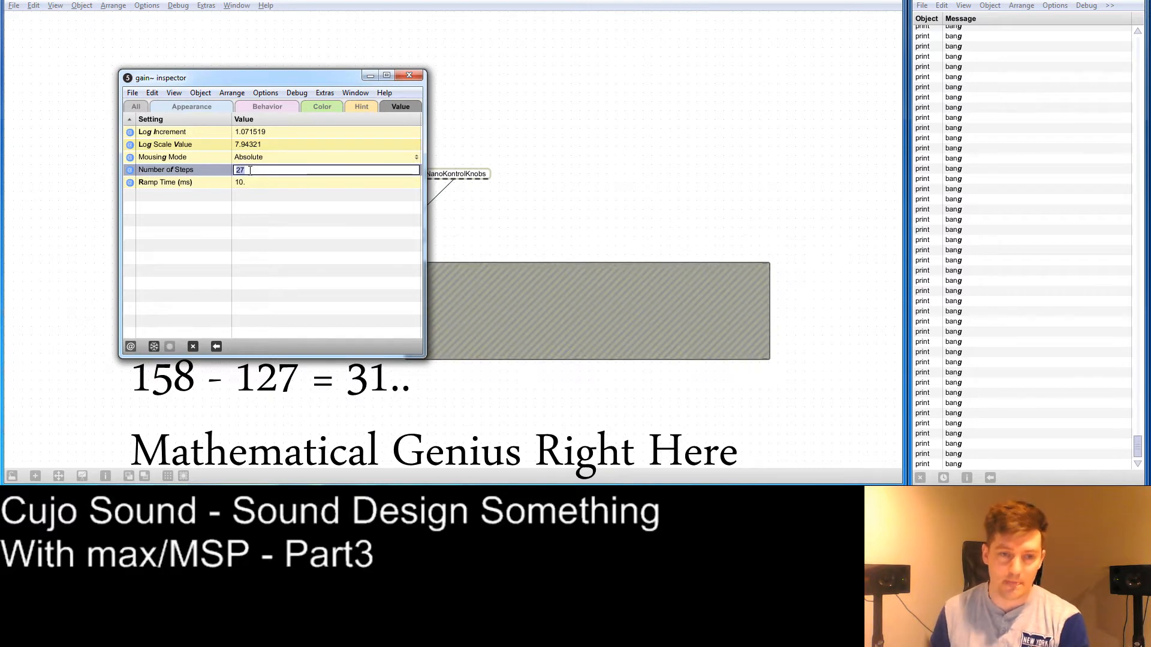
{"action": "type", "text": "127"}
{"action": "key", "text": "Return"}
{"action": "left_click", "coordinate": [474, 208]}
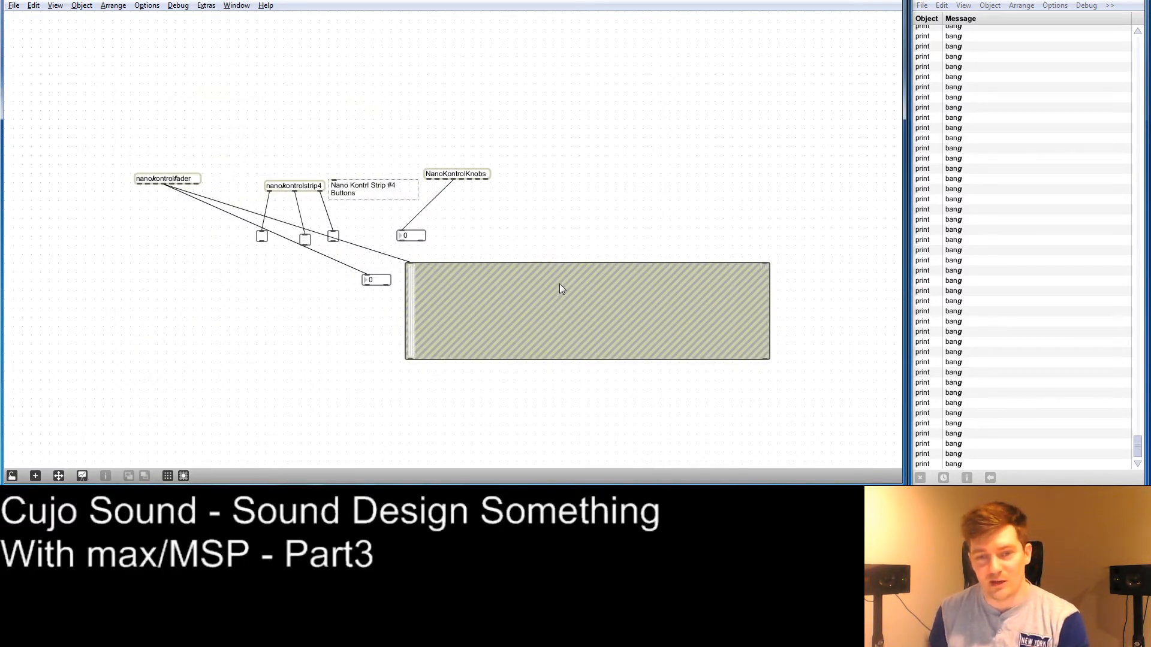
Set the gain~ slider's Number of Steps to 158 and return to the patch.
{"action": "left_click", "coordinate": [465, 309]}
{"action": "key", "text": "ctrl+i"}
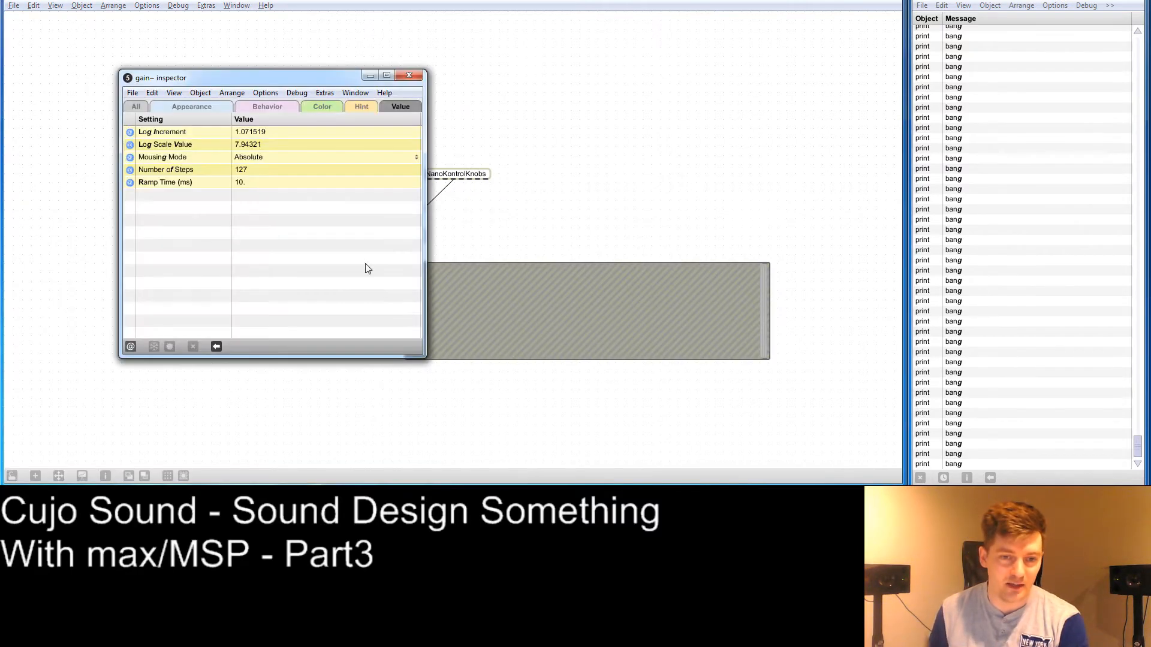
{"action": "left_click", "coordinate": [243, 170]}
{"action": "type", "text": "11"}
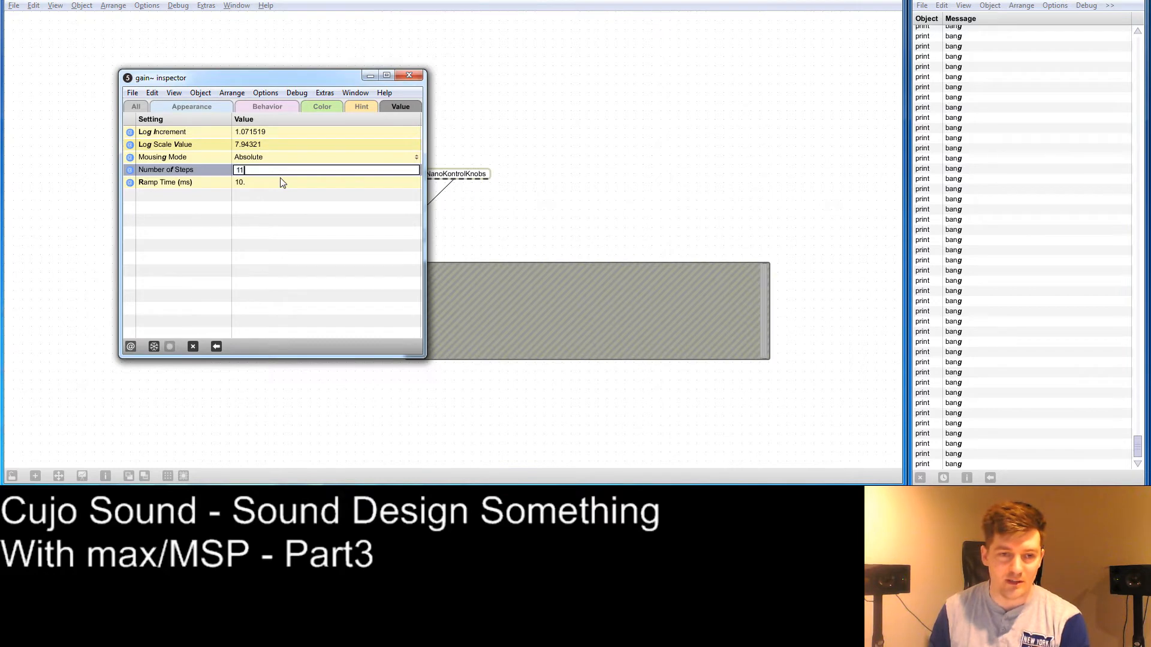
{"action": "key", "text": "Return"}
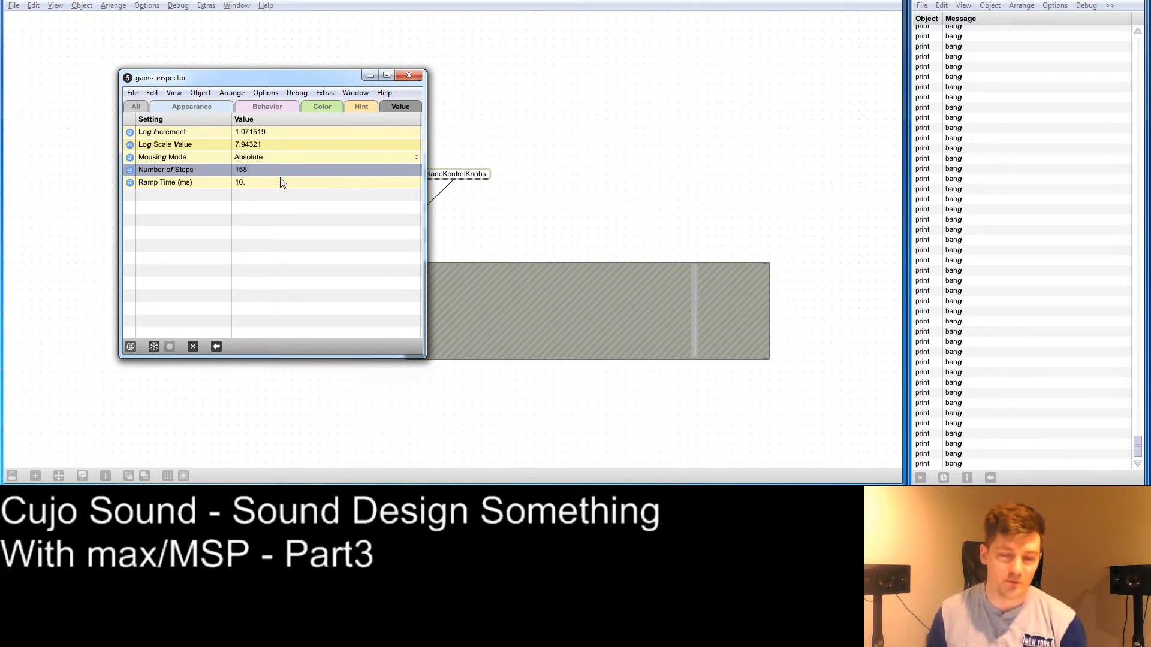
{"action": "left_click", "coordinate": [409, 75]}
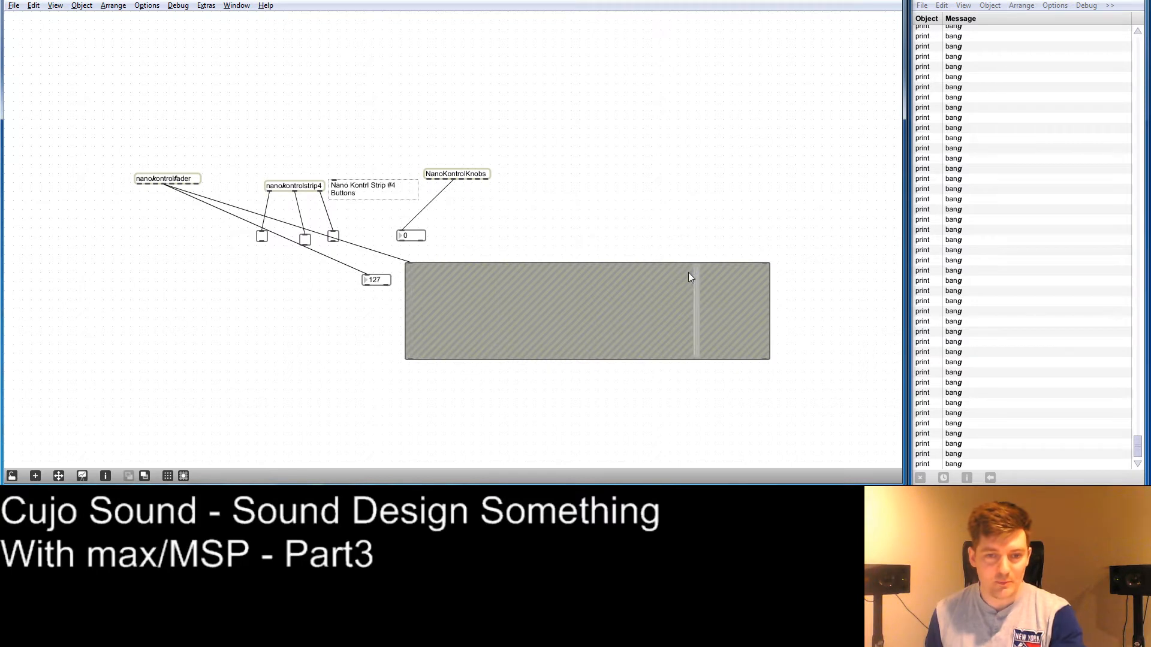
Delete the gain~ slider and add a meter~ object below the knob number box, slightly beyond the fader's number box.
{"action": "left_click", "coordinate": [642, 215]}
{"action": "key", "text": "Delete"}
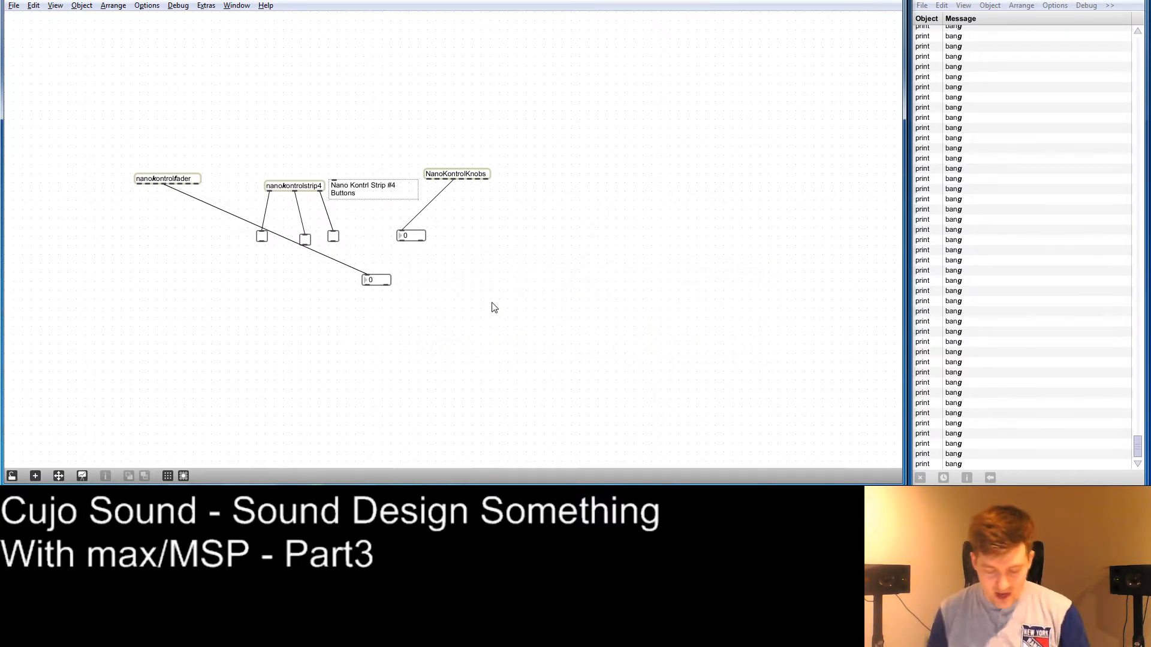
{"action": "type", "text": "nmet"}
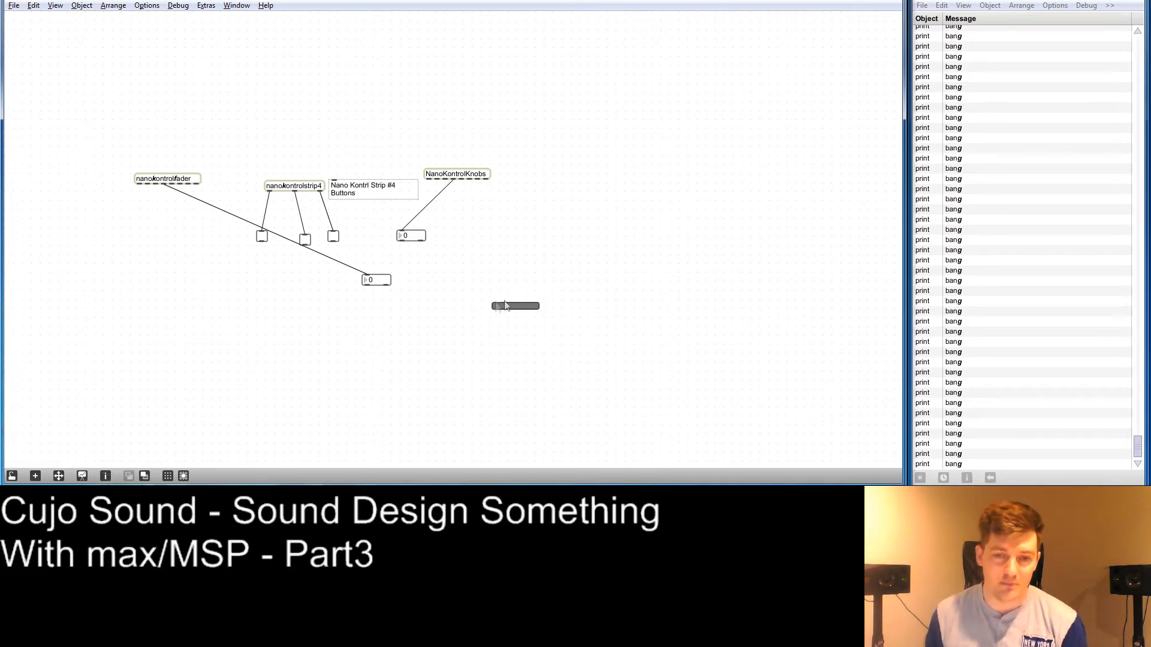
{"action": "left_click_drag", "start_coordinate": [516, 308], "coordinate": [517, 314]}
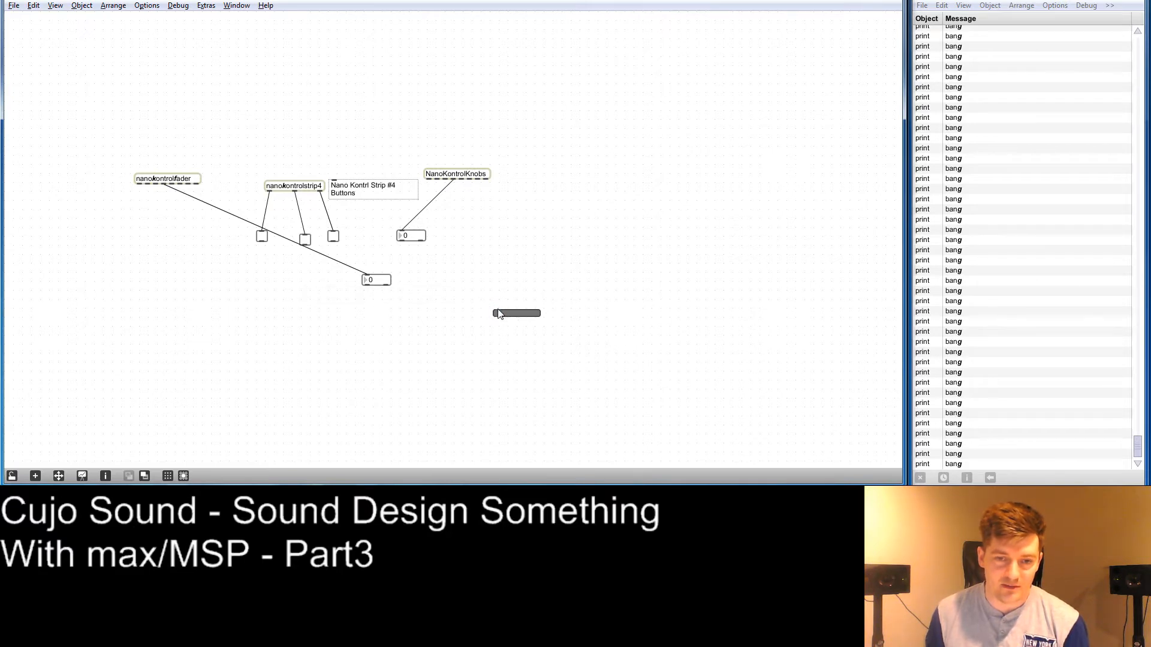
{"action": "left_click", "coordinate": [531, 264]}
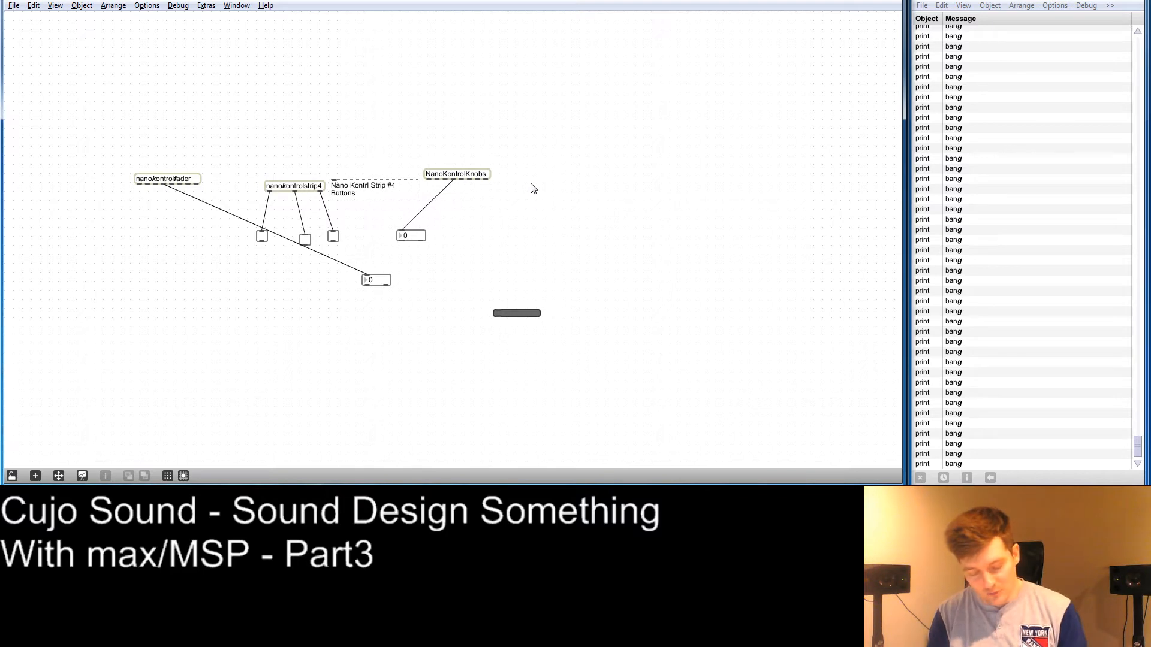
Add an adc~ object above the meter, just beside NanoKontrolKnobs.
{"action": "key", "text": "n"}
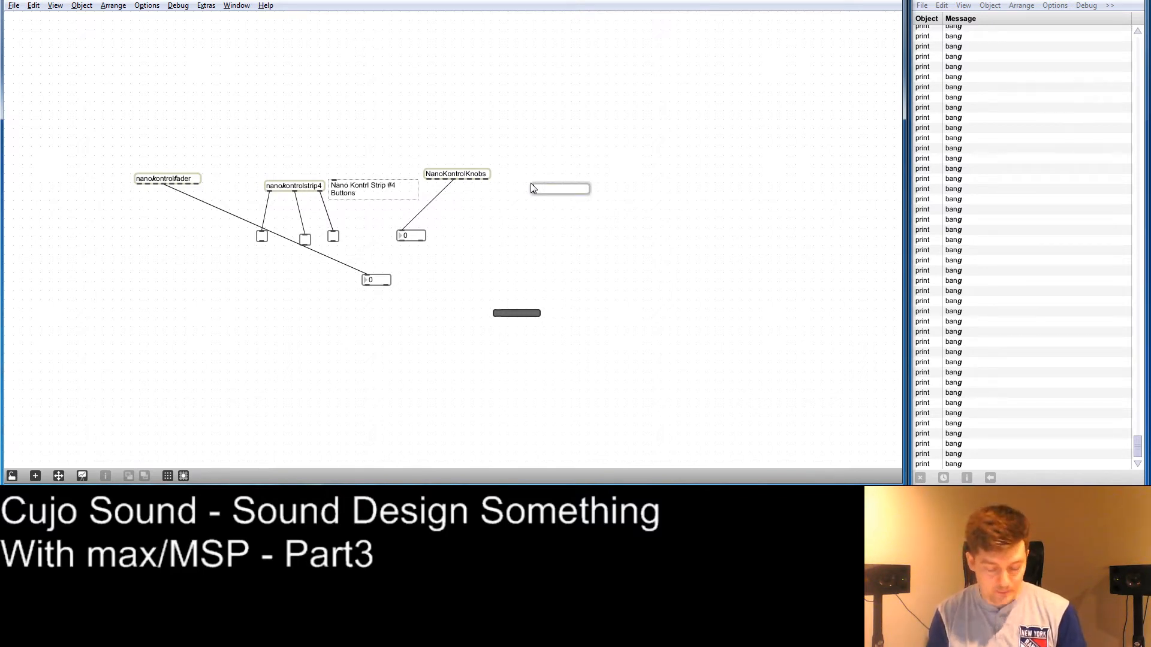
{"action": "type", "text": "adc~"}
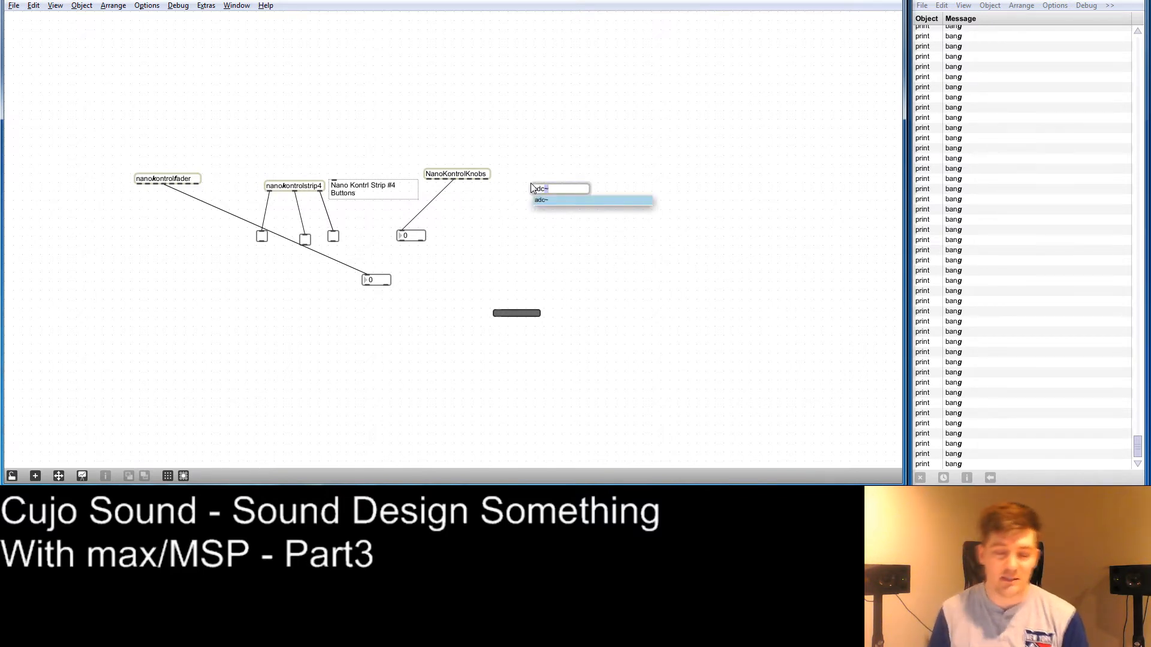
{"action": "key", "text": "Return"}
{"action": "left_click_drag", "start_coordinate": [542, 188], "coordinate": [538, 194]}
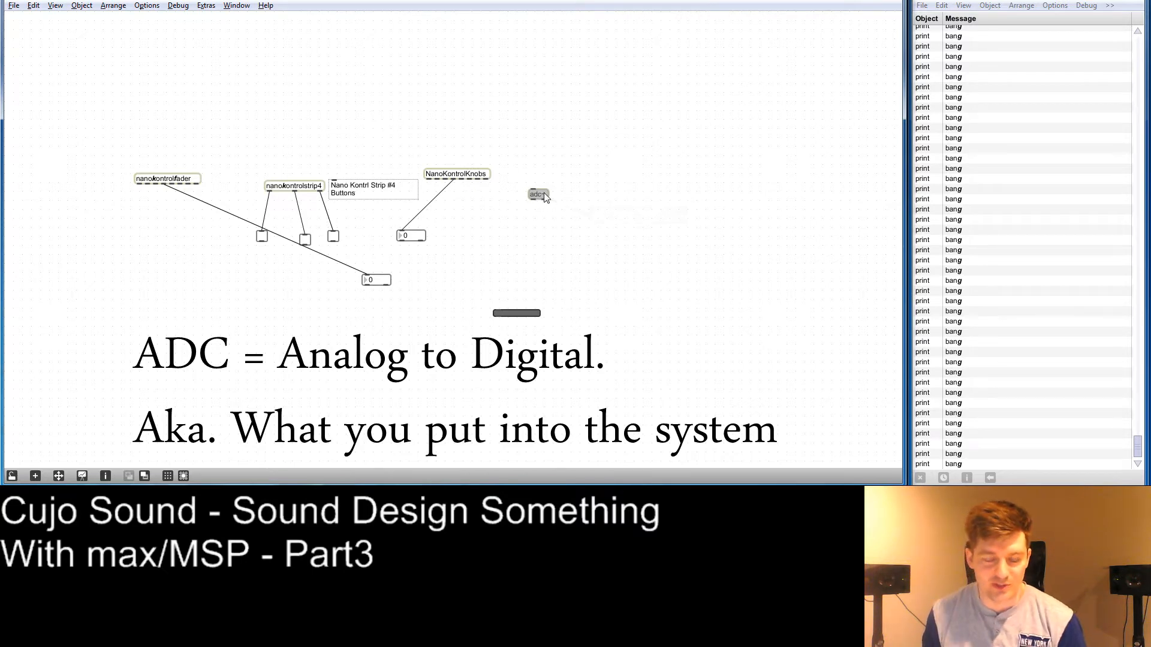
{"action": "left_click_drag", "start_coordinate": [545, 195], "coordinate": [538, 196]}
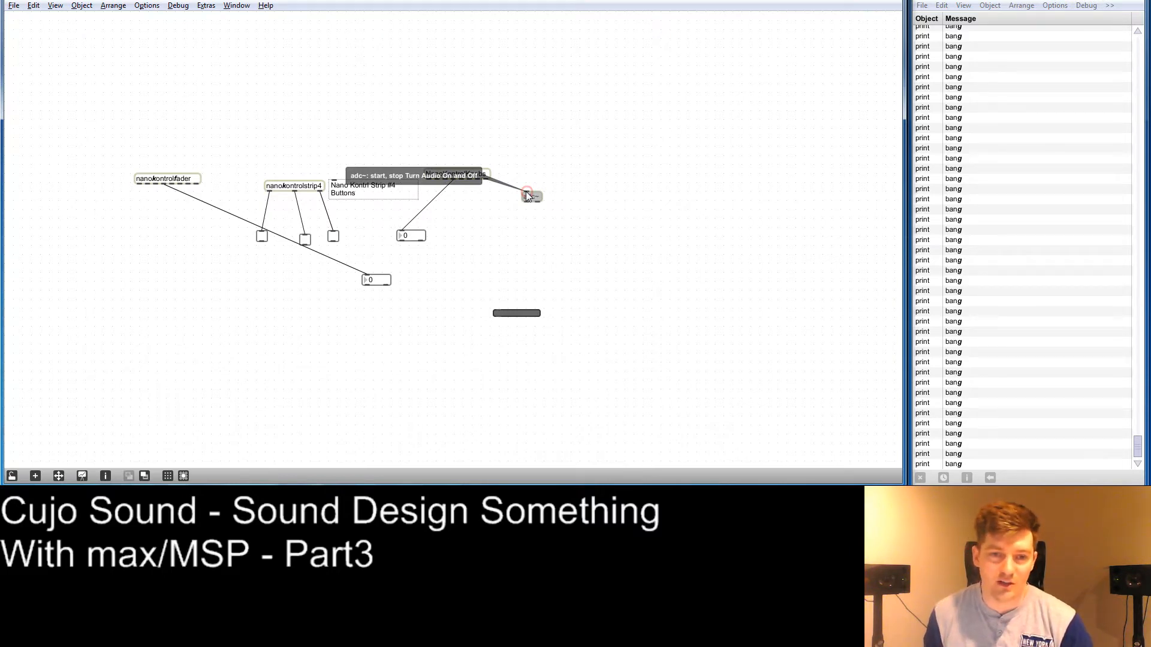
{"action": "left_click", "coordinate": [545, 172]}
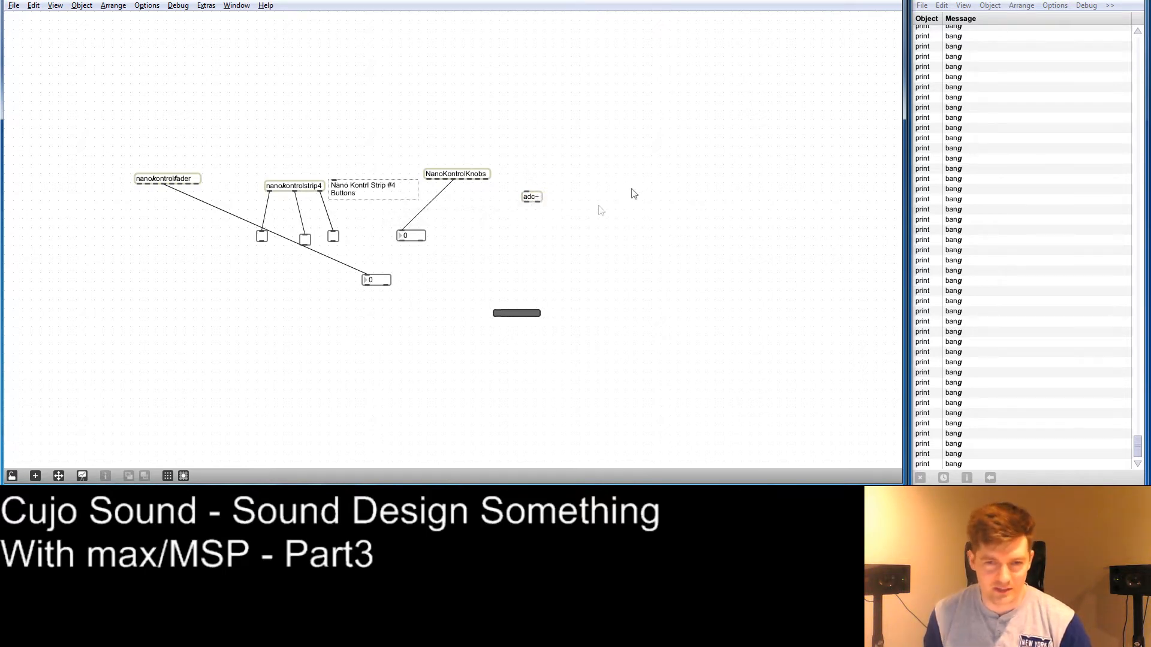
Add an ezadc~ microphone object from the audio objects and place it beside adc~.
{"action": "double_click", "coordinate": [623, 190]}
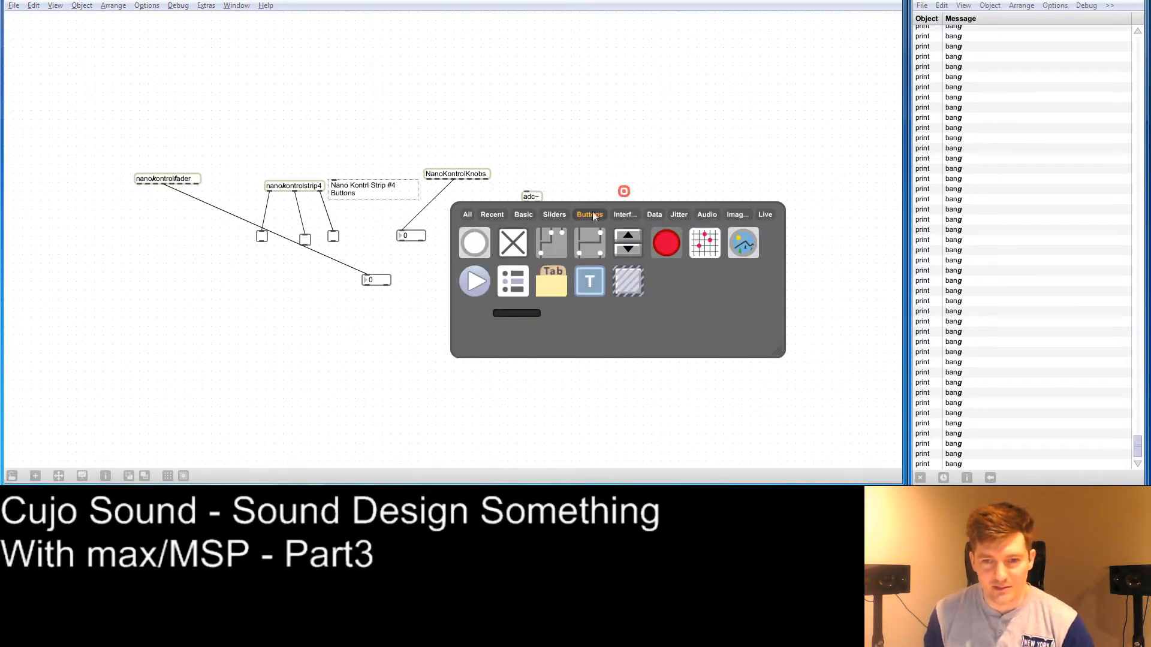
{"action": "left_click", "coordinate": [707, 214]}
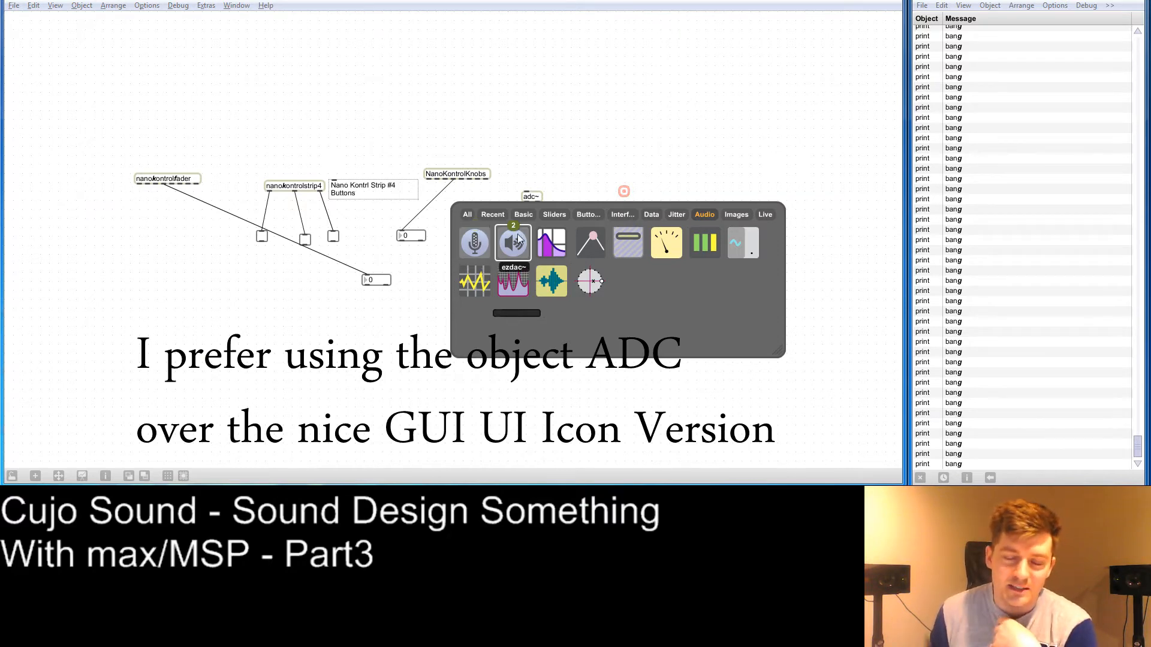
{"action": "mouse_move", "coordinate": [473, 243]}
{"action": "left_mouse_down"}
{"action": "mouse_move", "coordinate": [623, 192]}
{"action": "mouse_move", "coordinate": [626, 203]}
{"action": "mouse_move", "coordinate": [574, 200]}
{"action": "left_mouse_up"}
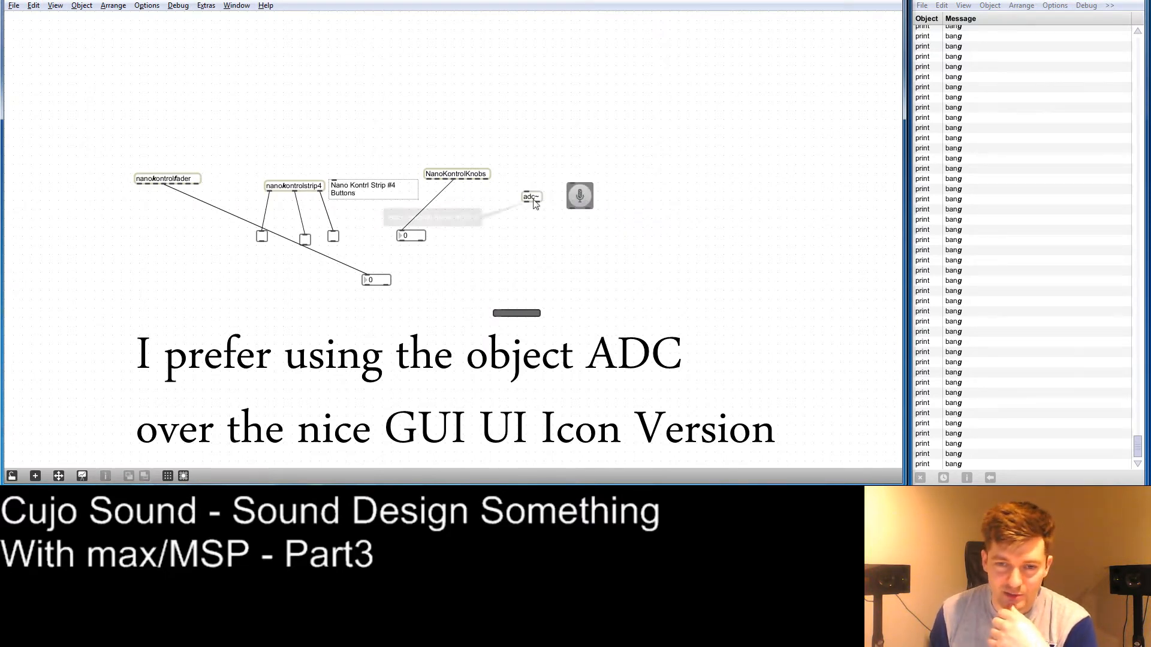
{"action": "left_click_drag", "start_coordinate": [572, 186], "coordinate": [569, 195]}
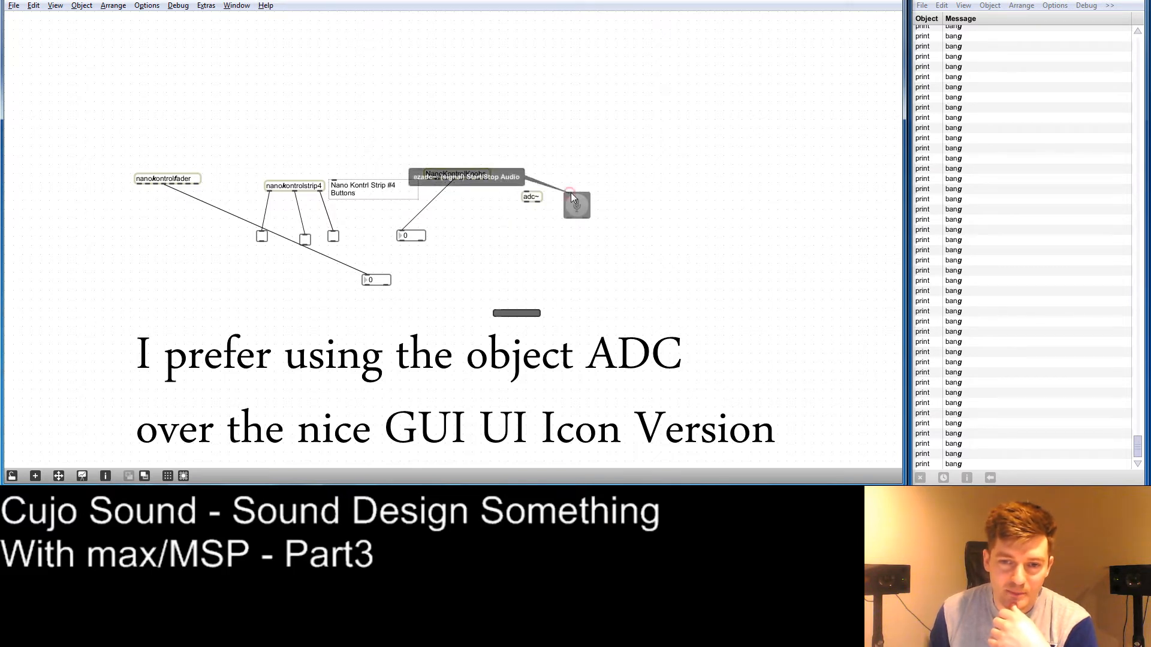
{"action": "left_click", "coordinate": [570, 142]}
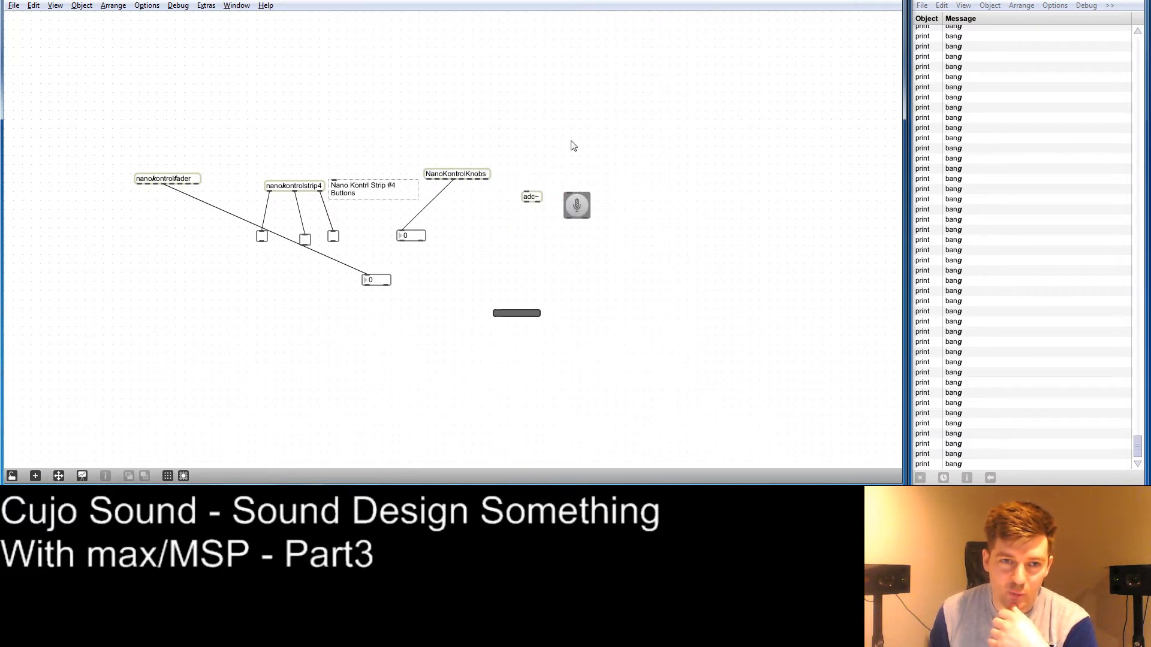
Open the DSP Status window and move it over the message console, clear of the patch.
{"action": "left_click", "coordinate": [178, 5]}
{"action": "mouse_move", "coordinate": [147, 6]}
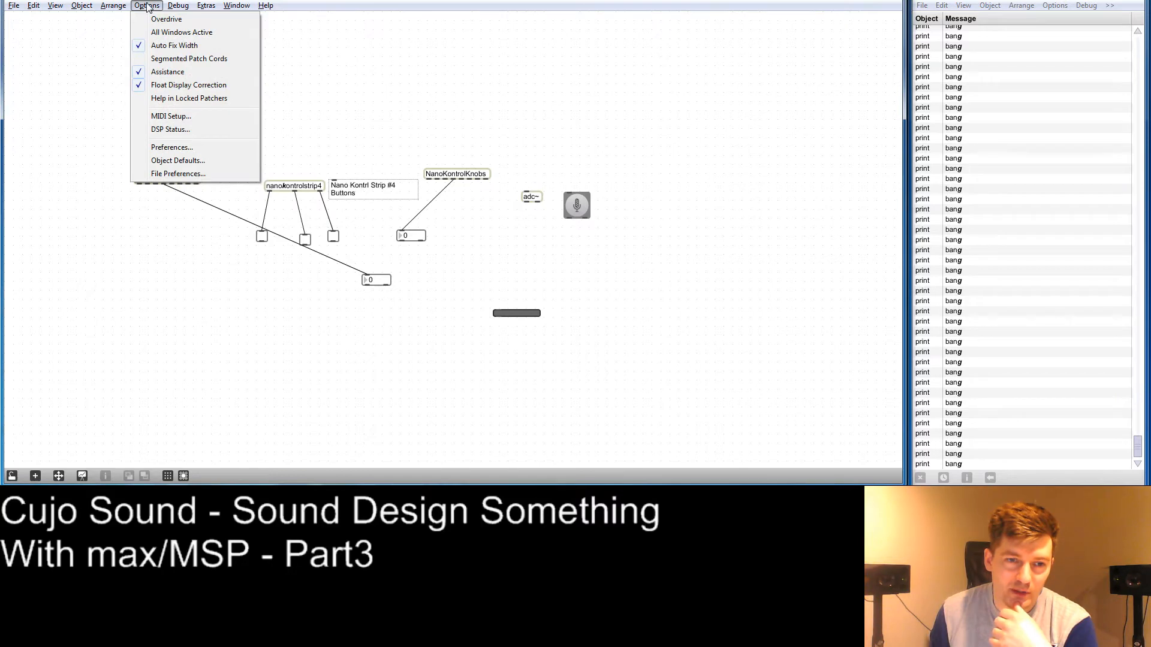
{"action": "left_click", "coordinate": [170, 129]}
{"action": "left_click_drag", "start_coordinate": [401, 11], "coordinate": [1001, 85]}
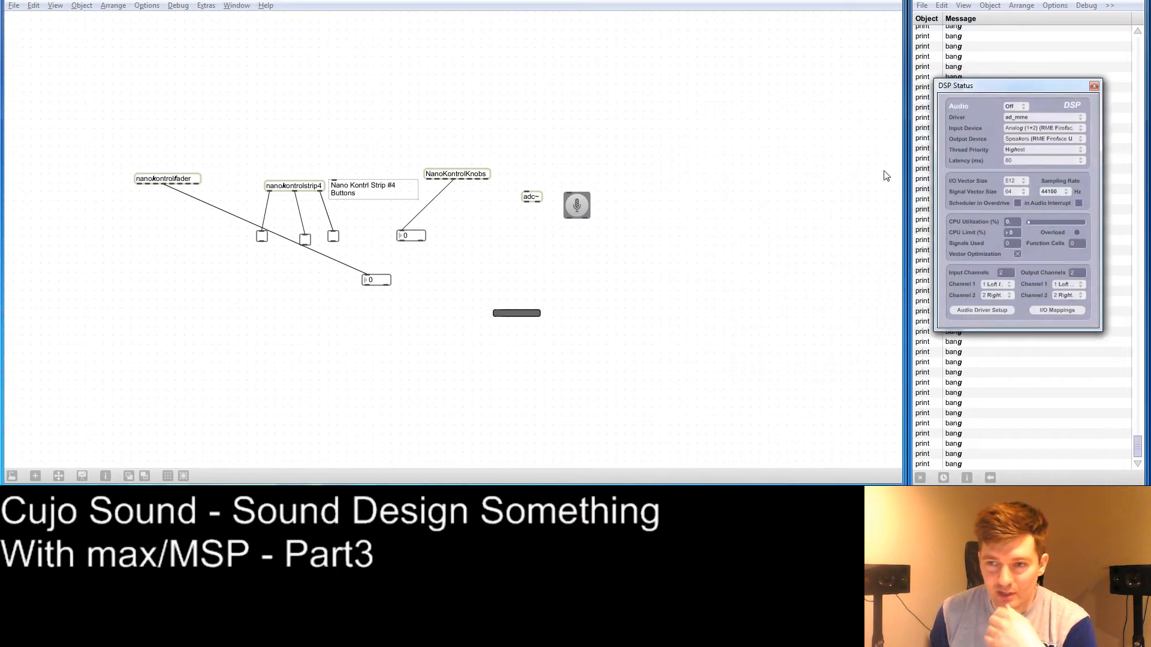
Test switching audio on and off with a toggle connected to adc~, and delete the toggle.
{"action": "left_click", "coordinate": [590, 142]}
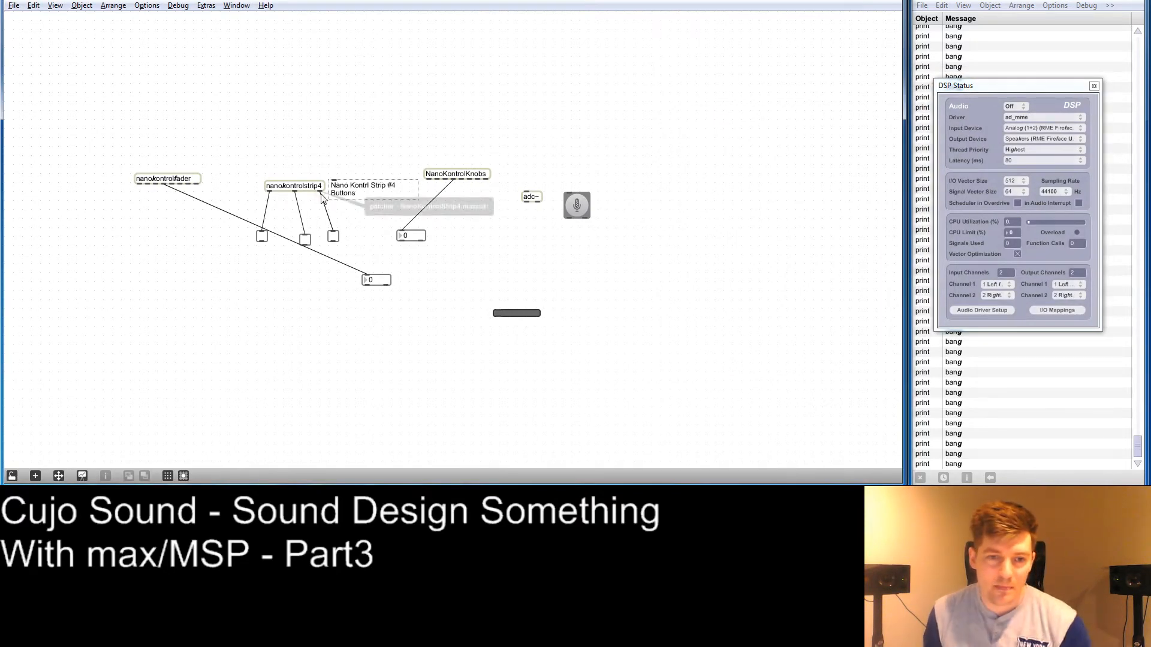
{"action": "key", "text": "t"}
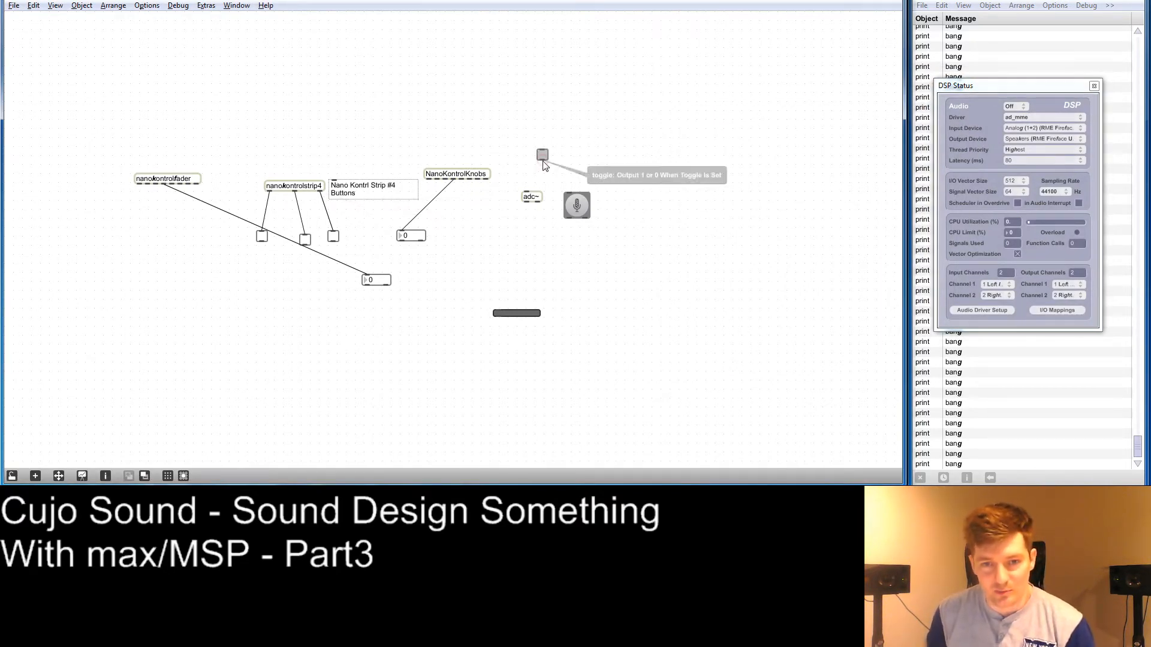
{"action": "left_click_drag", "start_coordinate": [539, 161], "coordinate": [528, 198]}
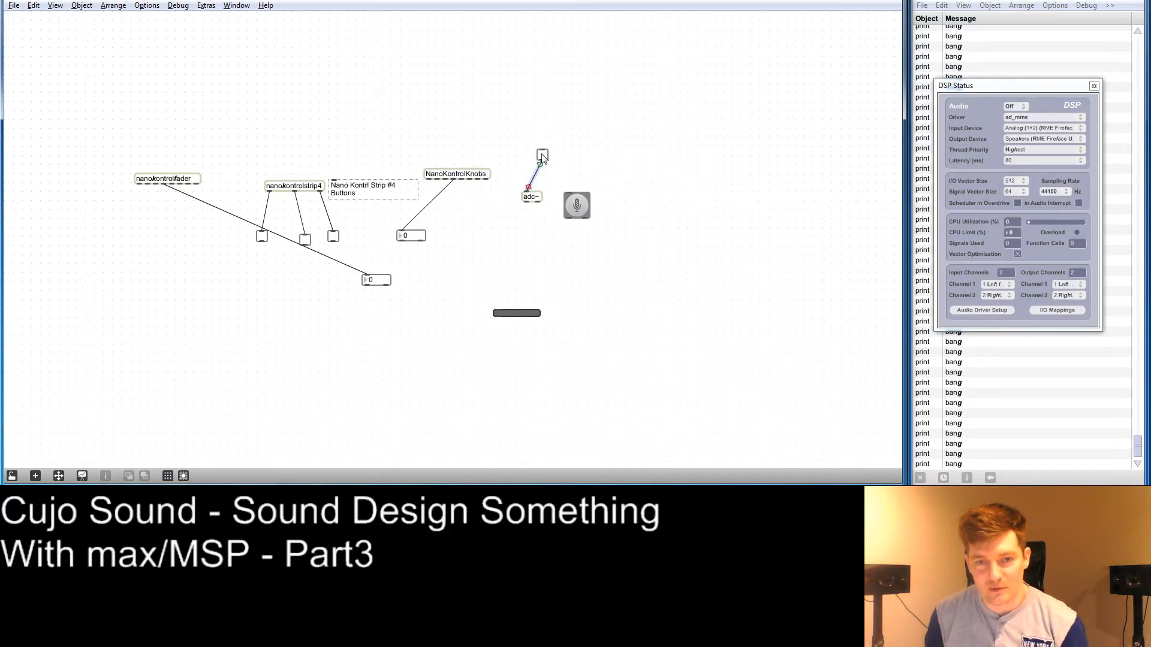
{"action": "left_click", "coordinate": [542, 156]}
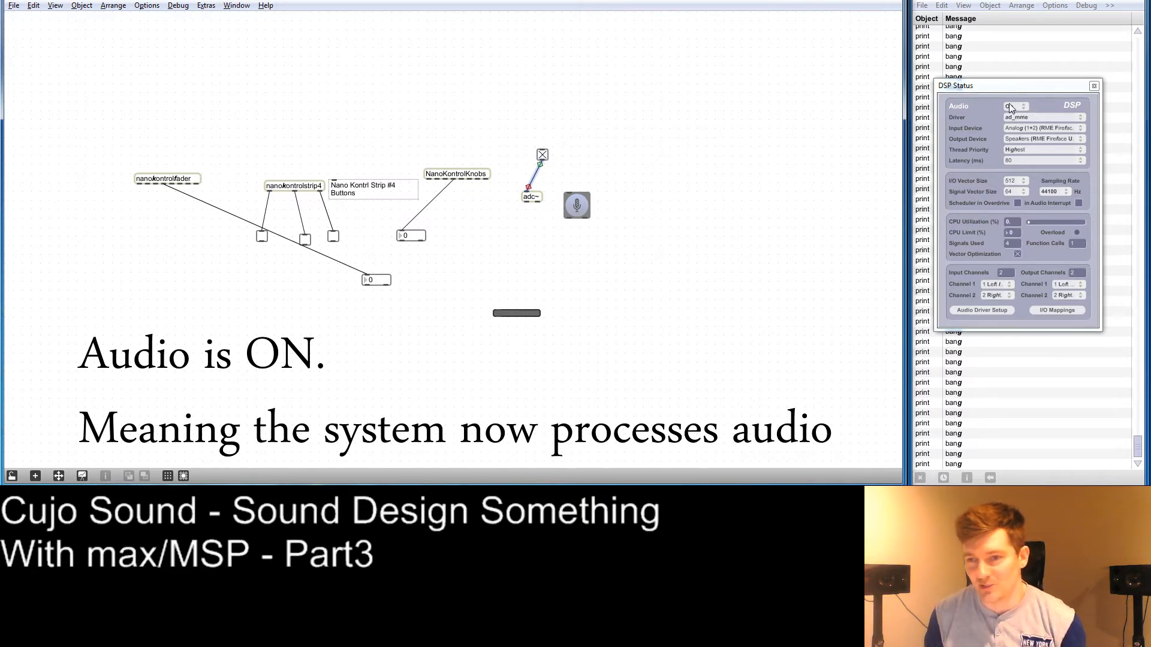
{"action": "left_click", "coordinate": [543, 157]}
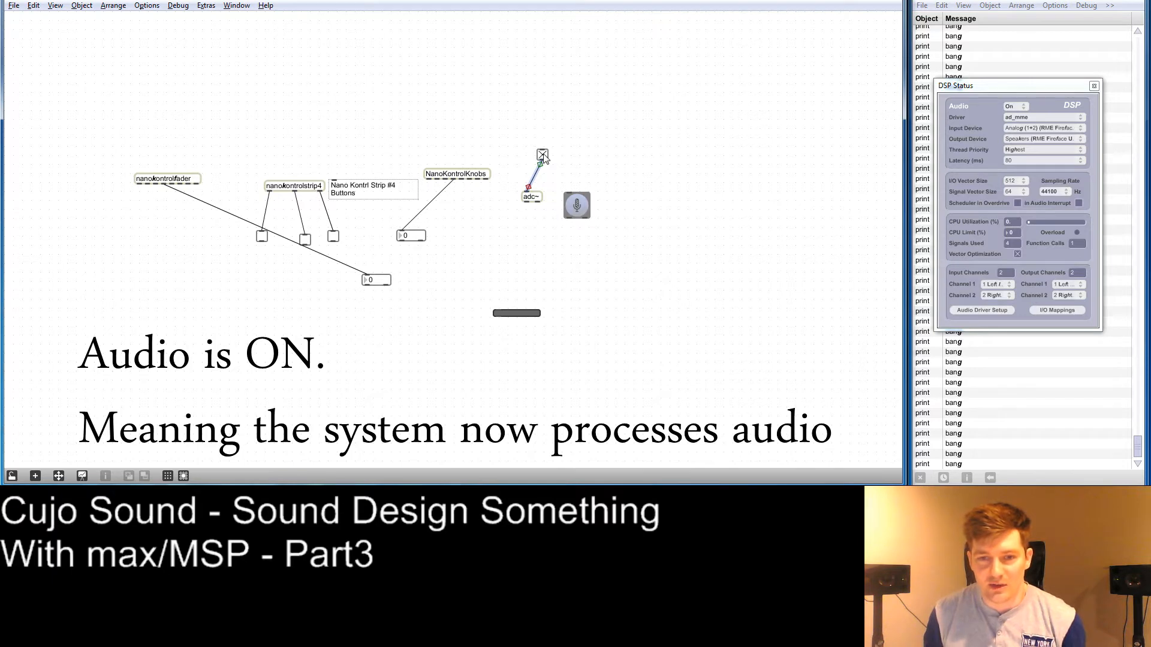
{"action": "key", "text": "Delete"}
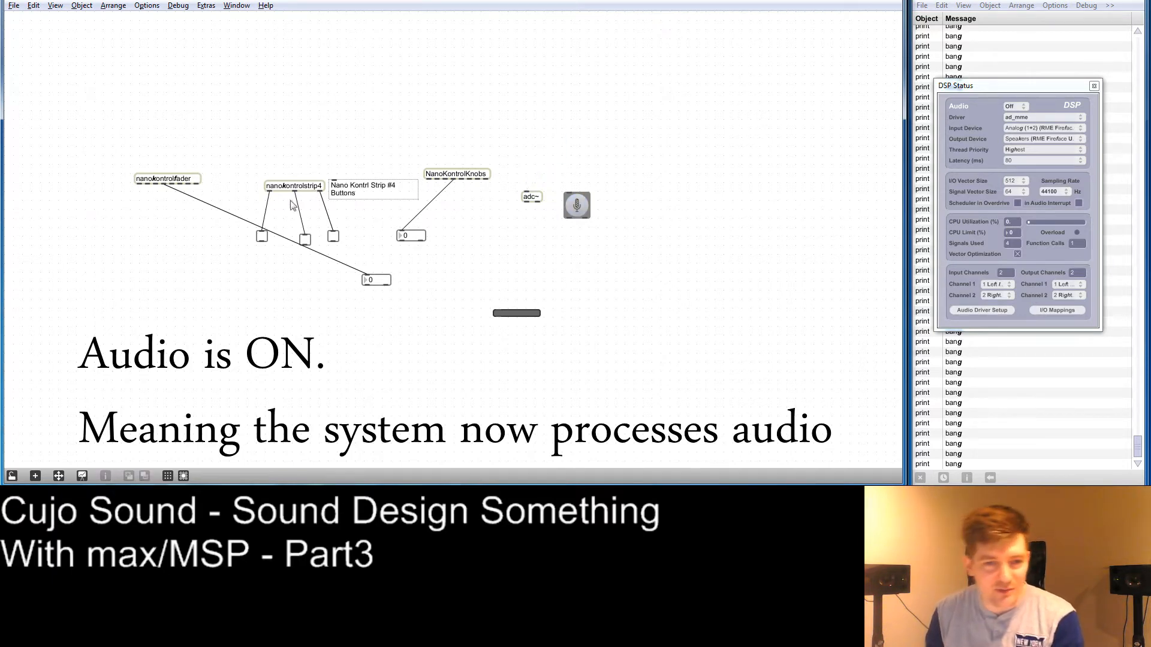
Connect the first outlet of nanokontrolstrip4 to the adc~ inlet and select adc~.
{"action": "left_click_drag", "start_coordinate": [270, 195], "coordinate": [525, 192]}
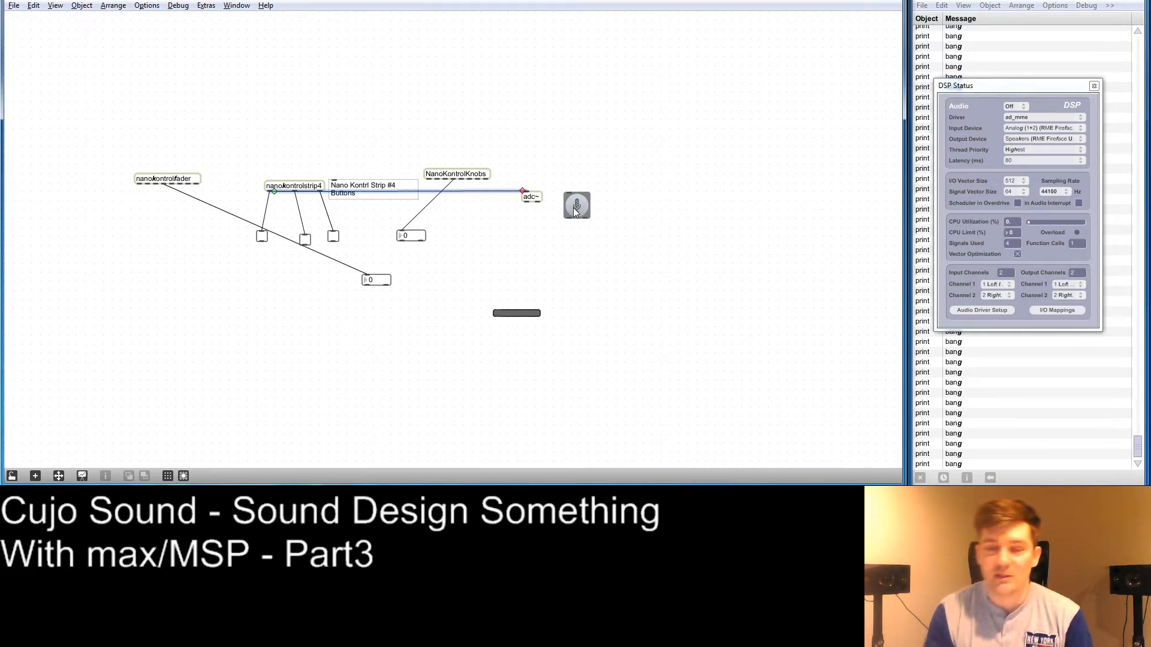
{"action": "left_click", "coordinate": [531, 197]}
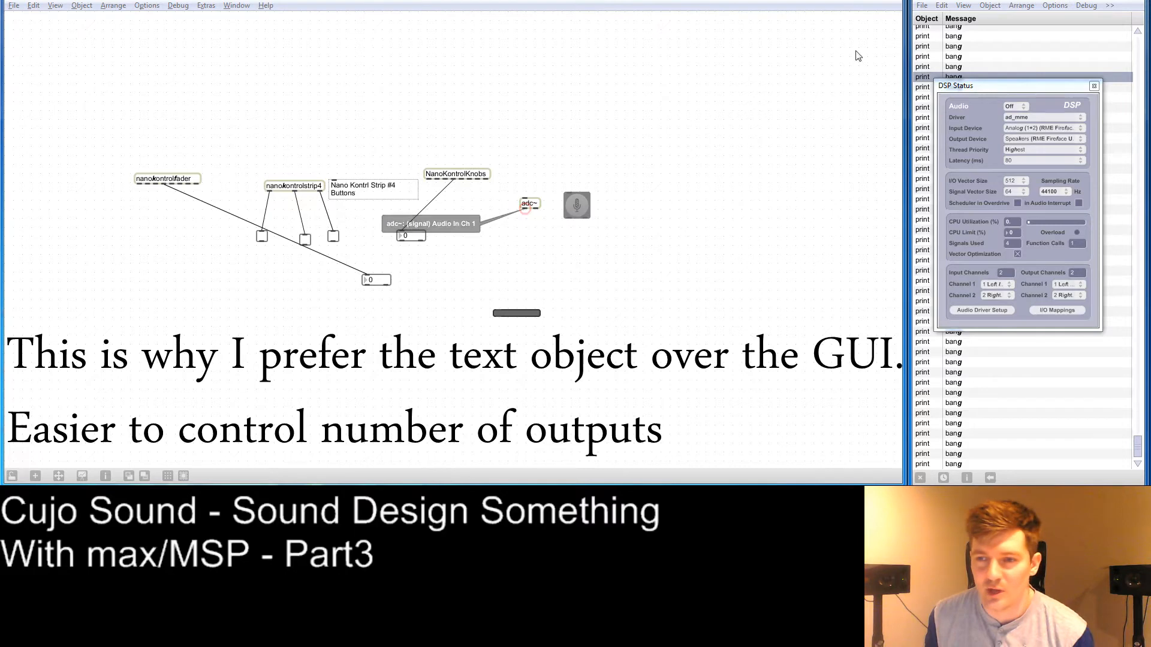
Examine the available audio input devices in DSP Status without changing the selection, and return to the patch.
{"action": "left_click", "coordinate": [1043, 140]}
{"action": "left_click", "coordinate": [1039, 128]}
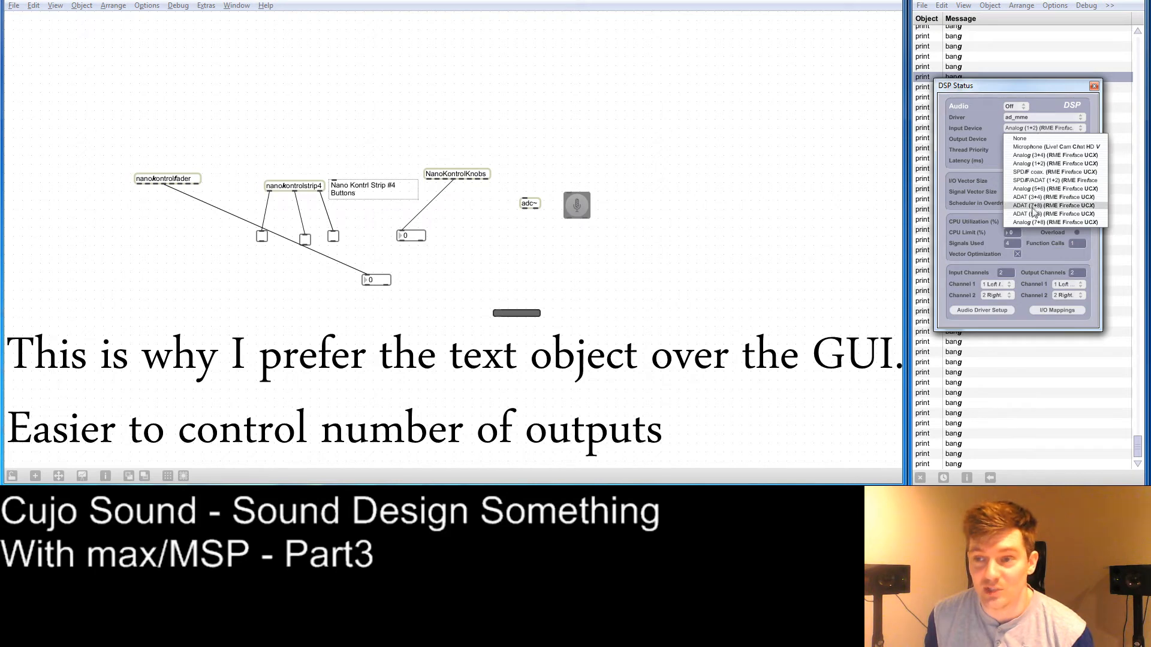
{"action": "left_click", "coordinate": [1043, 86]}
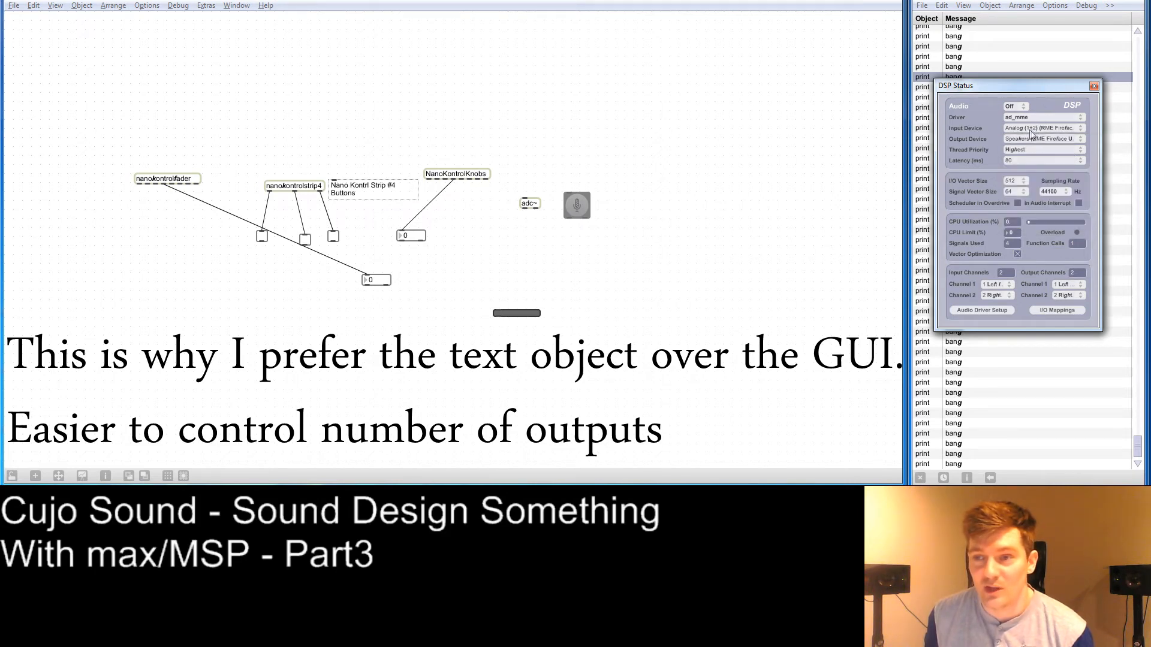
{"action": "left_click", "coordinate": [608, 232]}
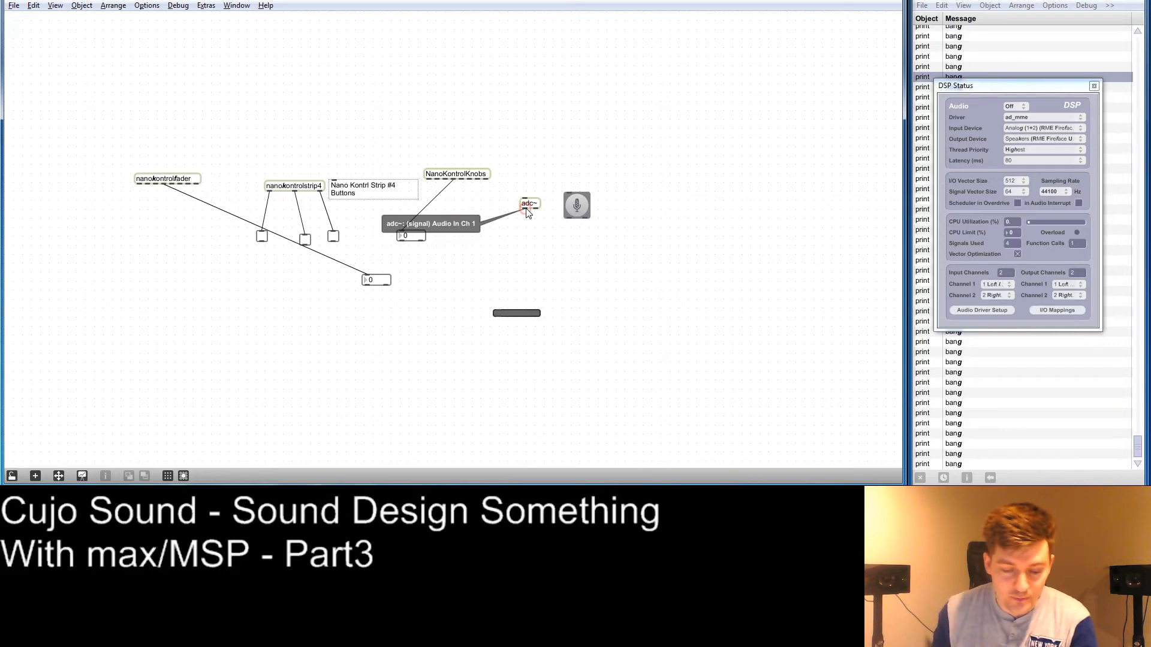
Connect the first outlet of adc~ to the meter~ and the first outlet of nanokontrolstrip4 to the adc~ inlet.
{"action": "left_click_drag", "start_coordinate": [526, 211], "coordinate": [498, 309]}
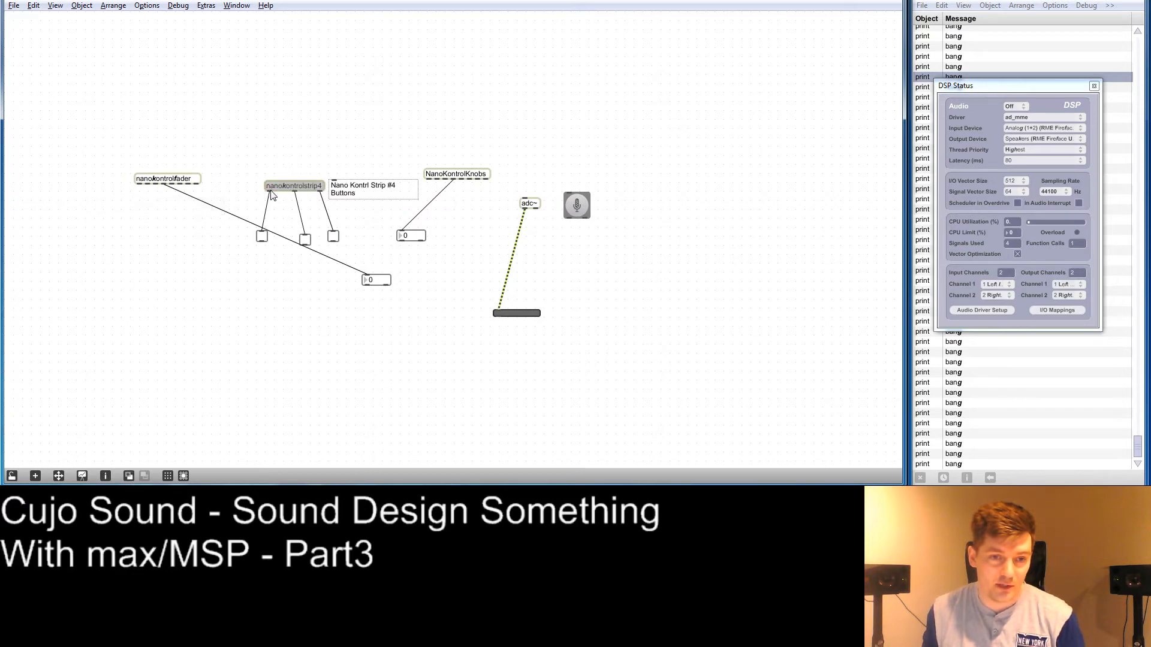
{"action": "left_click_drag", "start_coordinate": [269, 191], "coordinate": [522, 198]}
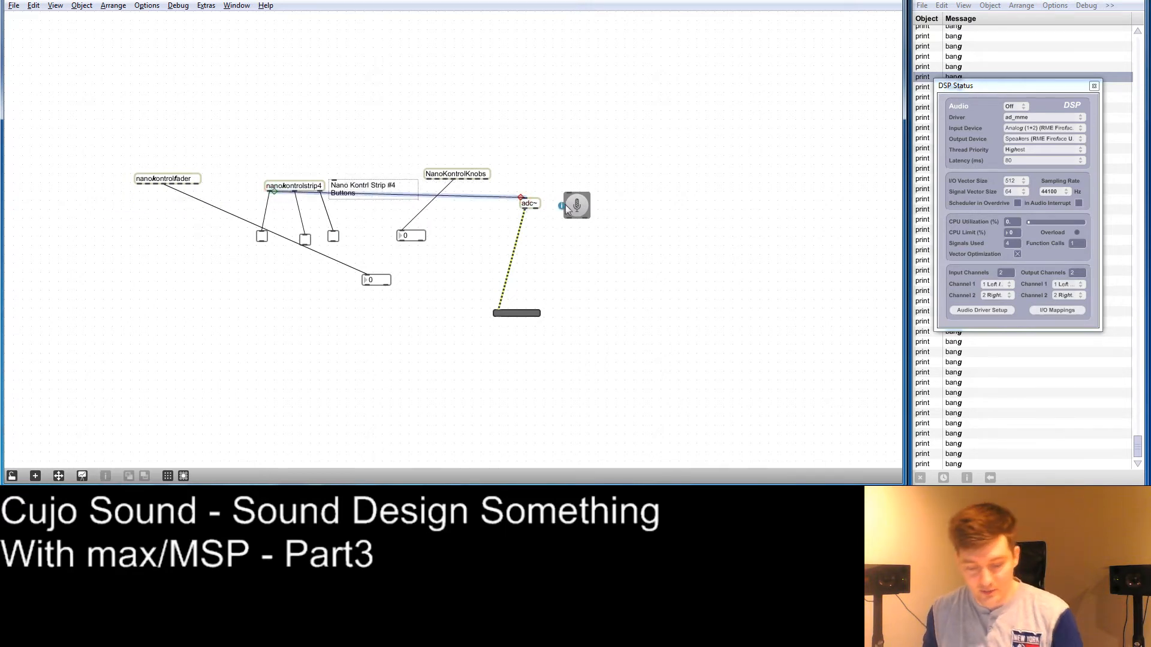
{"action": "left_click", "coordinate": [569, 208]}
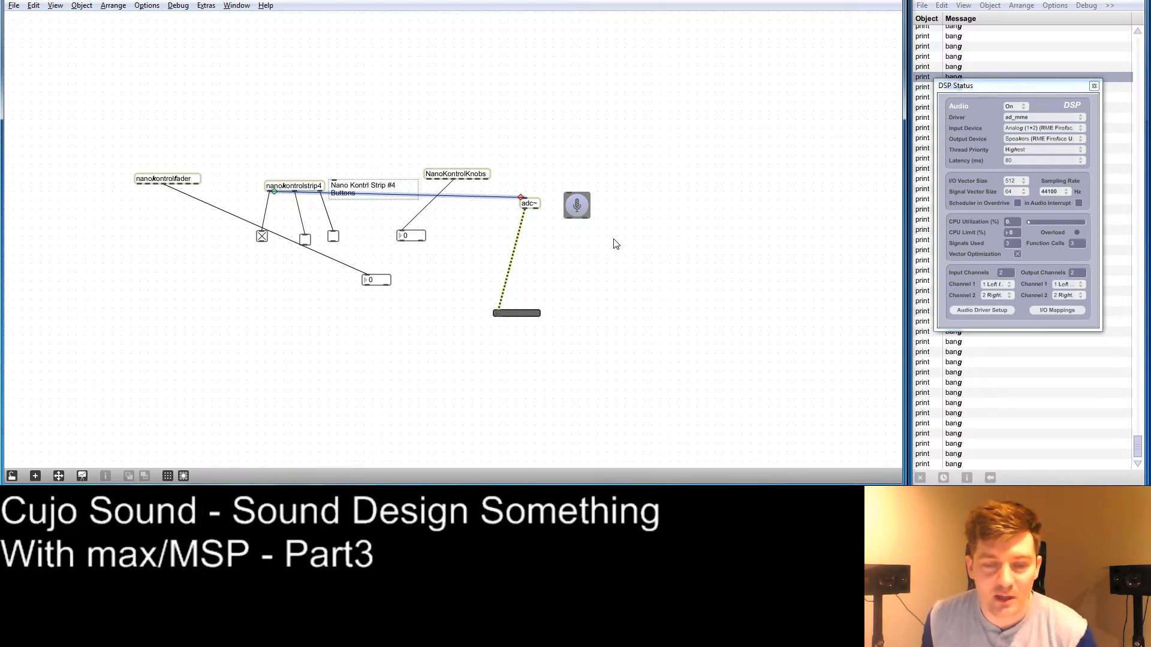
Resize the meter~ from a thin horizontal bar into a tall, narrow vertical meter.
{"action": "left_click_drag", "start_coordinate": [539, 314], "coordinate": [513, 426]}
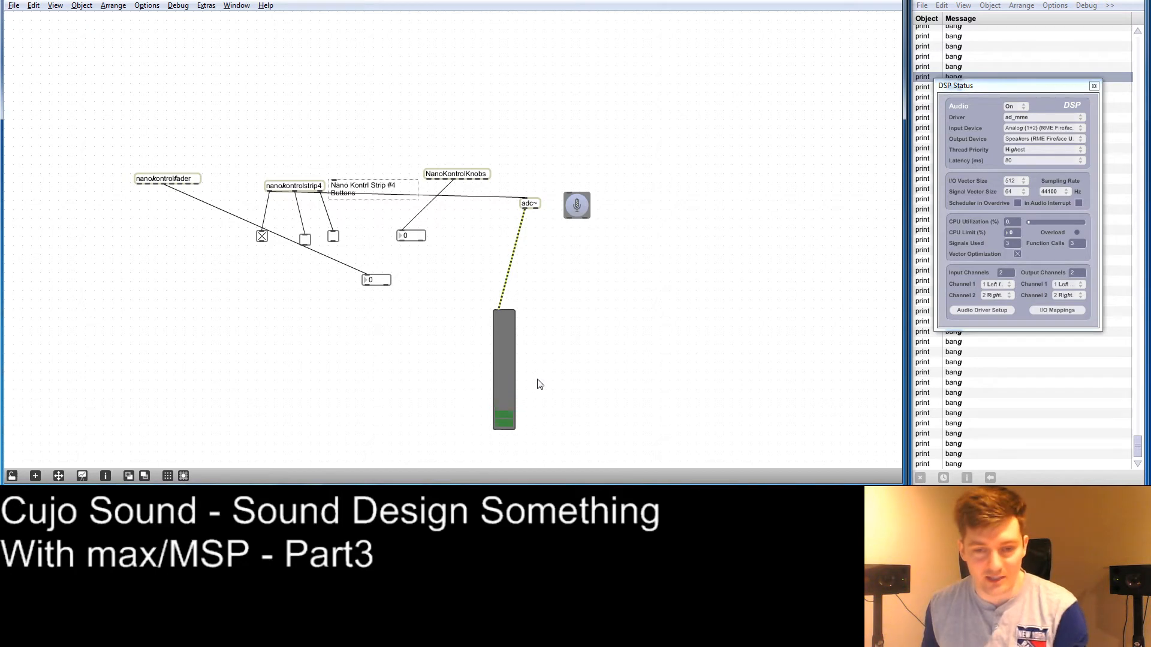
Delete the patch cord between adc~ and the meter~.
{"action": "left_click", "coordinate": [565, 364]}
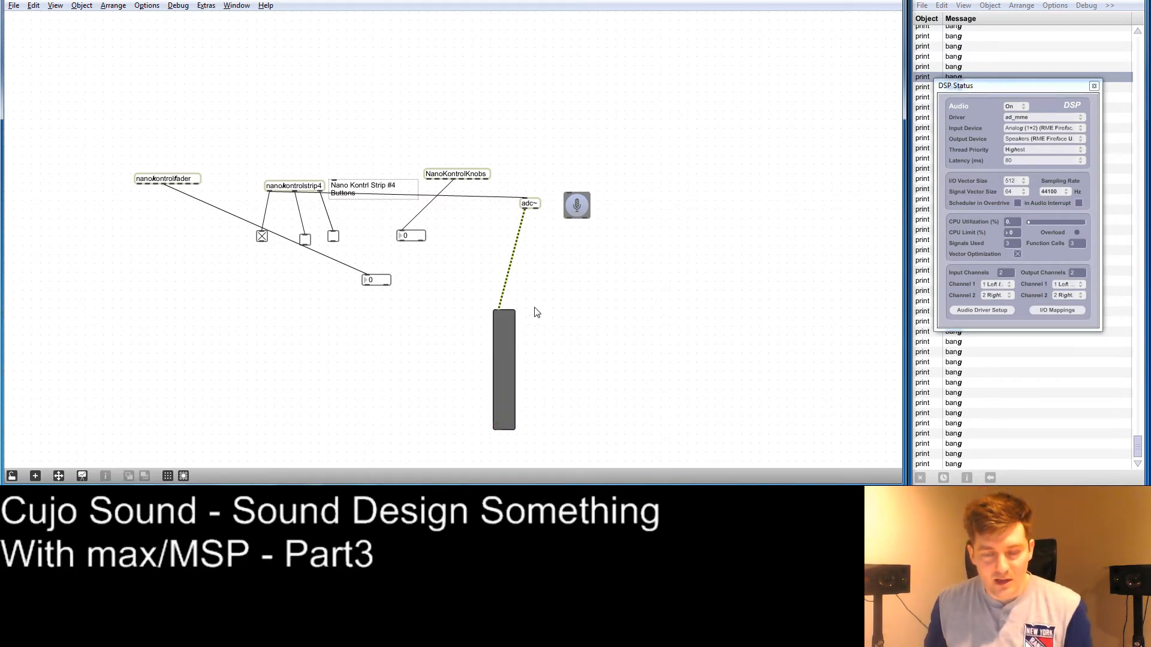
{"action": "left_click", "coordinate": [512, 262]}
{"action": "key", "text": "Delete"}
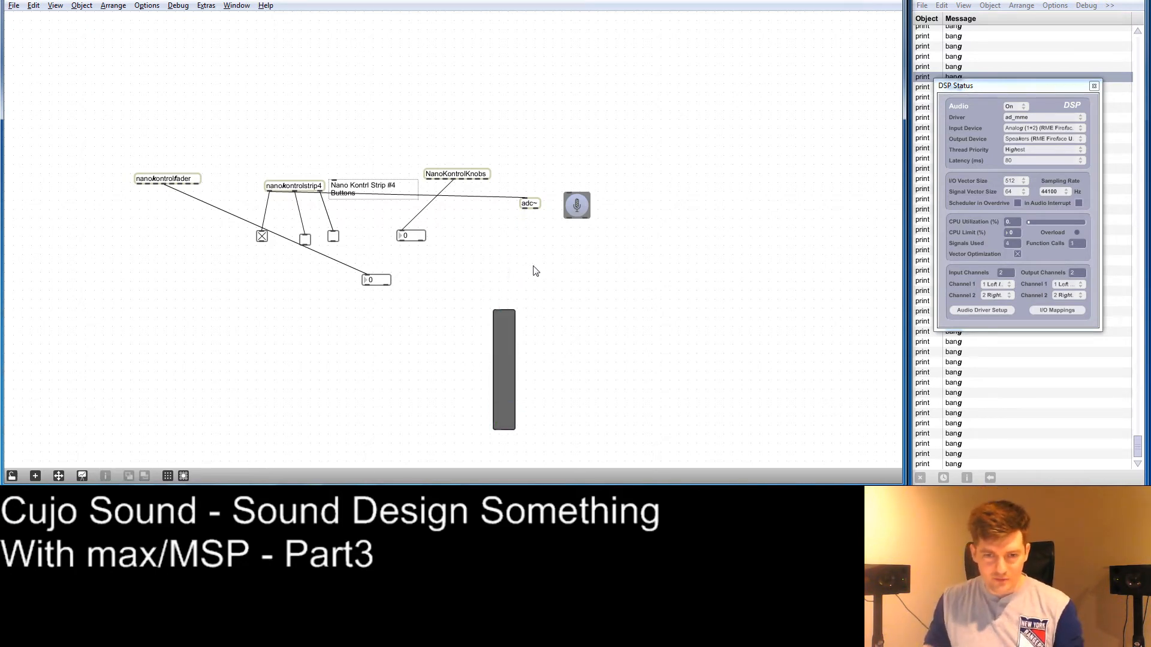
Create a gain~ object below adc~ and connect the first outlet of adc~ to it.
{"action": "type", "text": "n"}
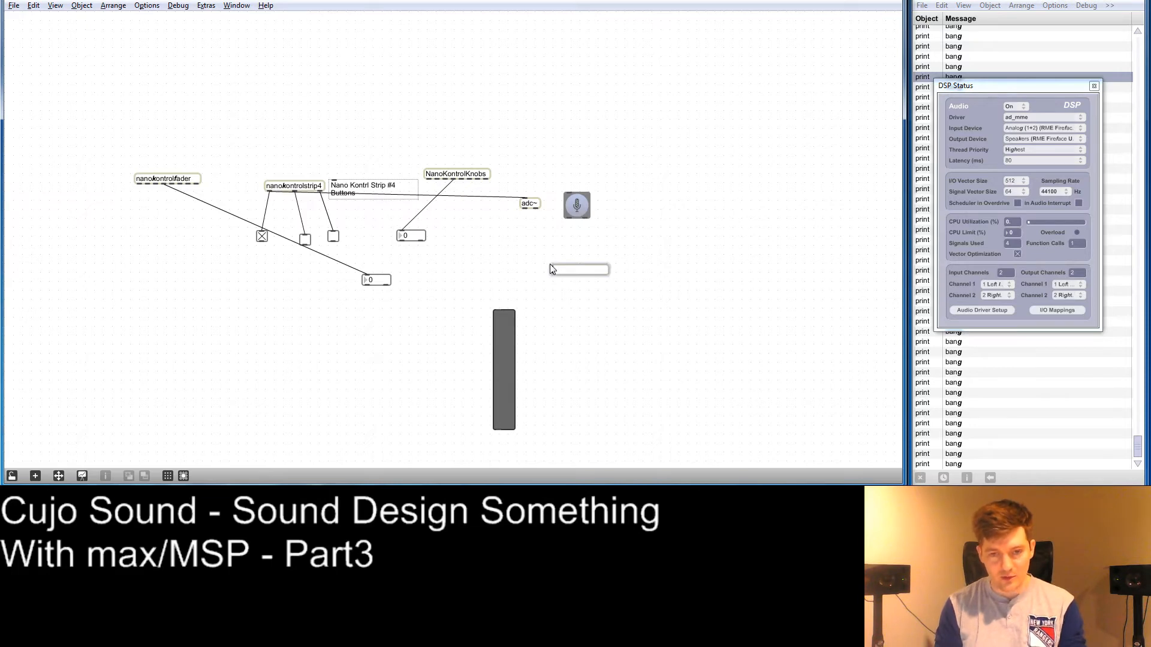
{"action": "type", "text": "gain~"}
{"action": "key", "text": "Return"}
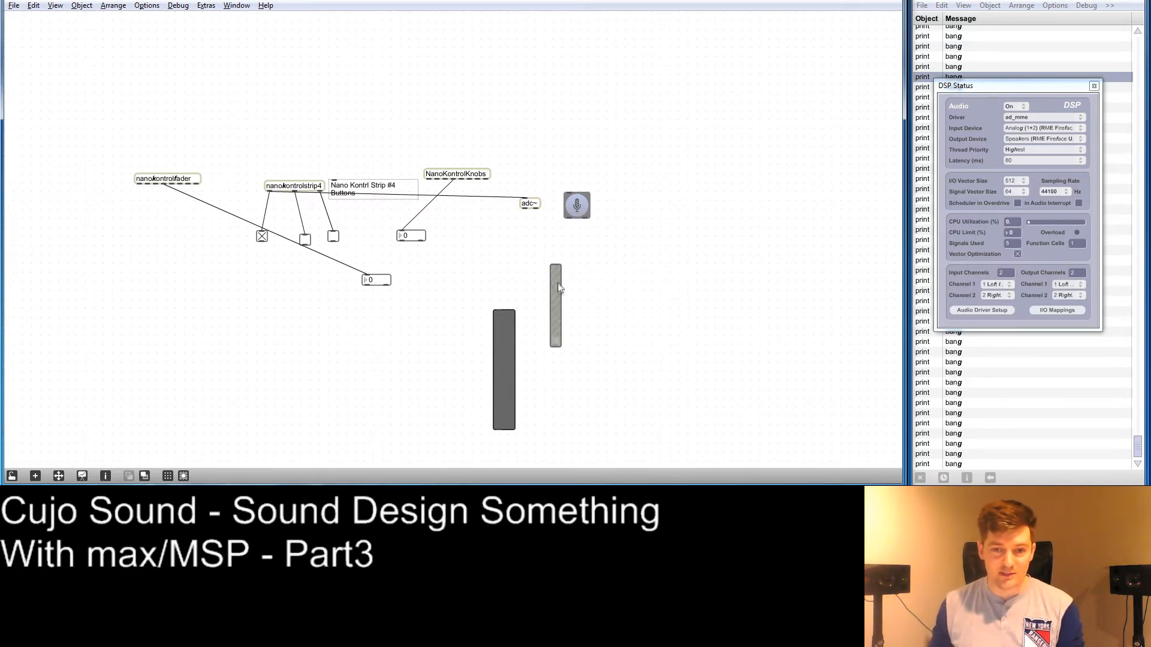
{"action": "left_click_drag", "start_coordinate": [558, 285], "coordinate": [547, 269]}
{"action": "left_click_drag", "start_coordinate": [524, 209], "coordinate": [543, 250]}
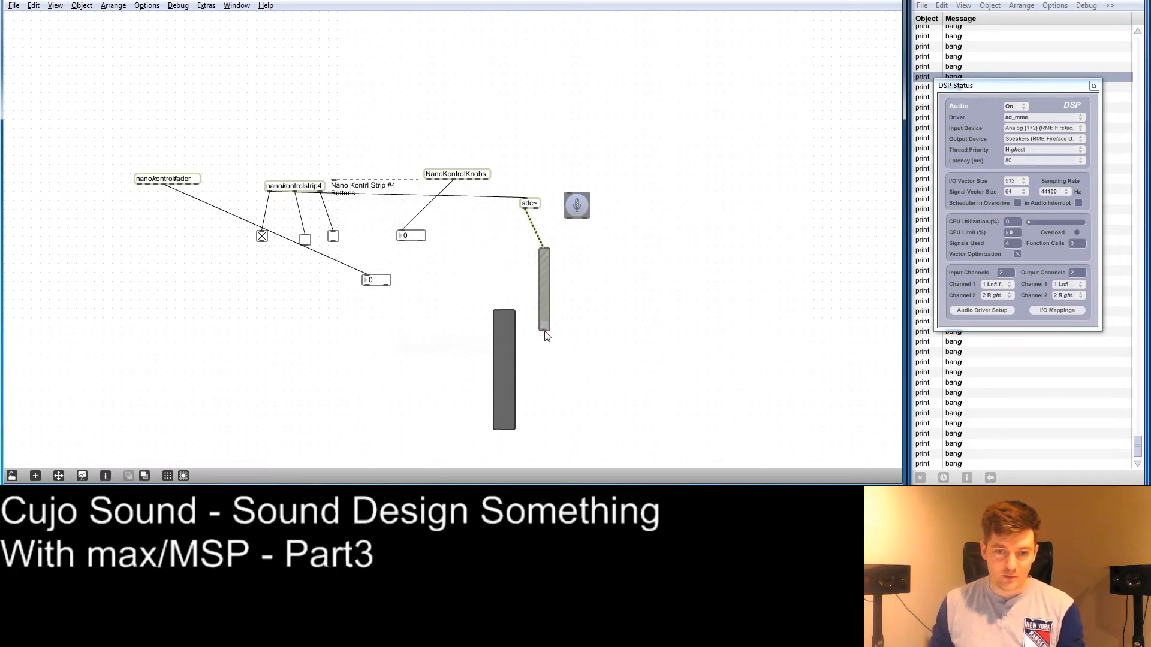
Connect gain~ to the meter~ and the nanokontrolfader outlet to the gain~ inlet, placing gain~ above the meter~.
{"action": "left_click_drag", "start_coordinate": [543, 331], "coordinate": [483, 390]}
{"action": "left_click_drag", "start_coordinate": [543, 294], "coordinate": [501, 279]}
{"action": "left_click_drag", "start_coordinate": [259, 201], "coordinate": [501, 235]}
Delete the nanokontrolfader number box and rearrange the strip and knob objects higher in the patch, with their toggles and number box close beneath.
{"action": "left_click_drag", "start_coordinate": [268, 147], "coordinate": [466, 314]}
{"action": "left_click_drag", "start_coordinate": [299, 185], "coordinate": [304, 68]}
{"action": "left_click", "coordinate": [382, 174]}
{"action": "left_click", "coordinate": [371, 165]}
{"action": "key", "text": "Delete"}
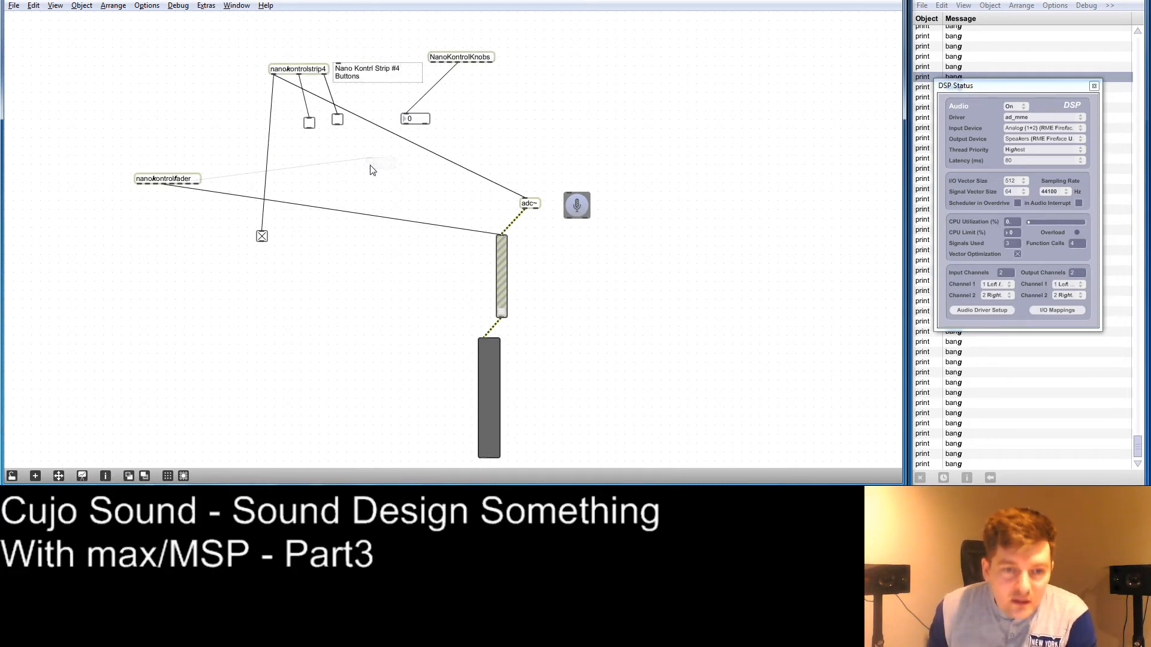
{"action": "left_click_drag", "start_coordinate": [262, 238], "coordinate": [289, 122]}
{"action": "left_click_drag", "start_coordinate": [415, 119], "coordinate": [462, 83]}
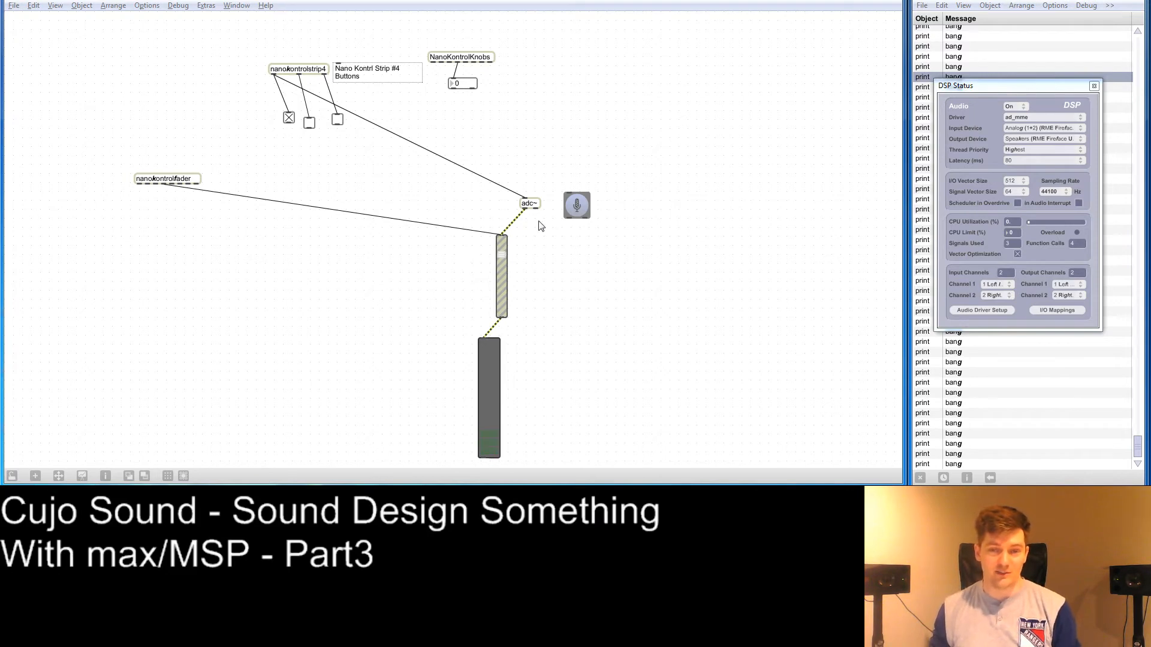
Create a *~ signal multiplication object beside gain~.
{"action": "left_click", "coordinate": [538, 272]}
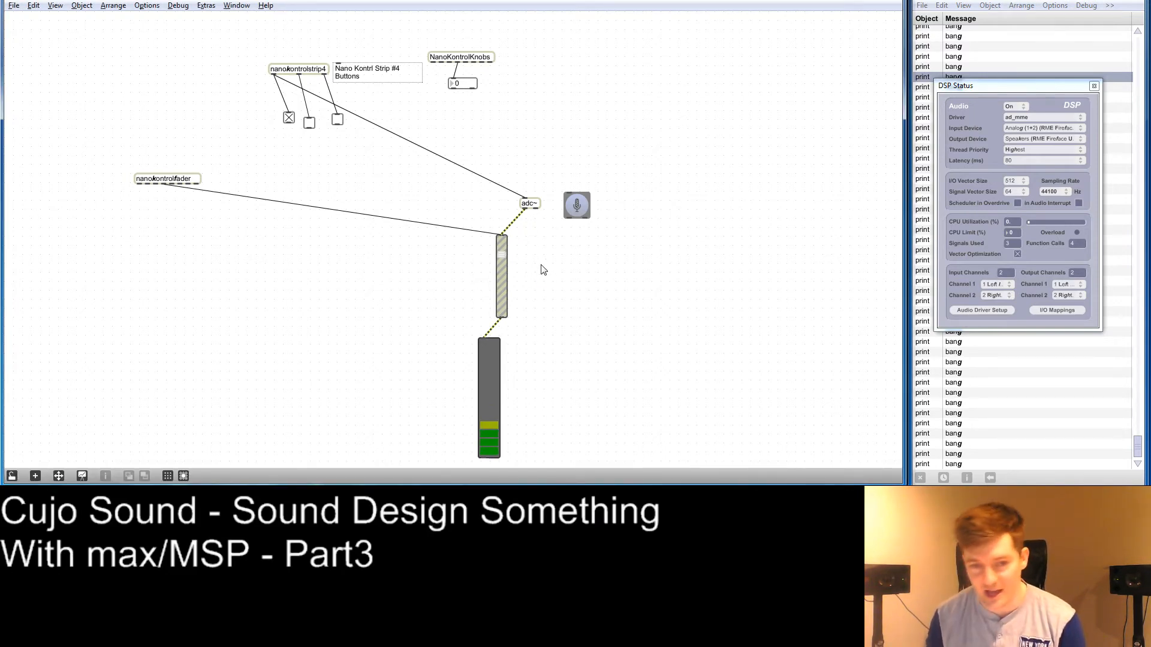
{"action": "key", "text": "n"}
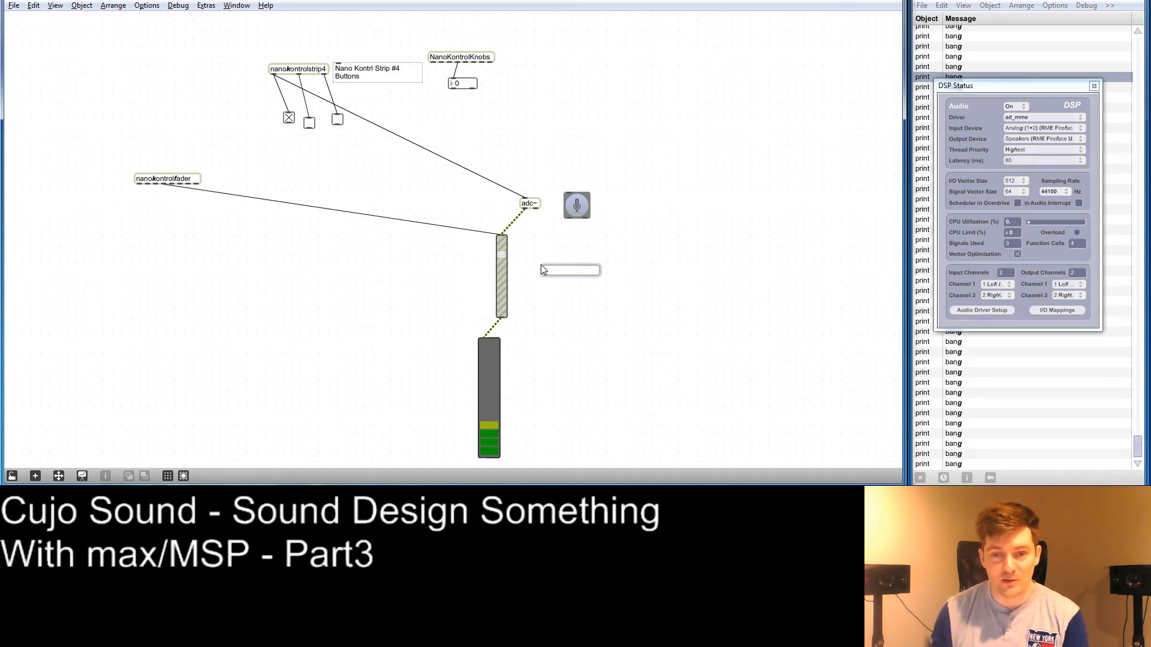
{"action": "type", "text": "*"}
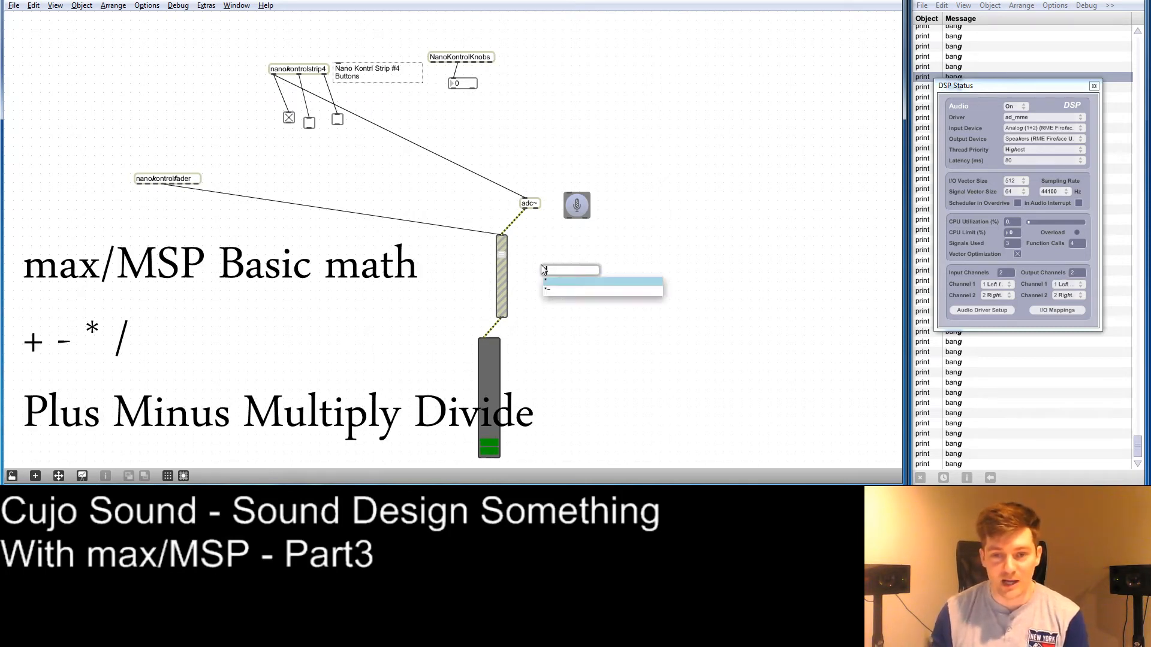
{"action": "left_click", "coordinate": [622, 297]}
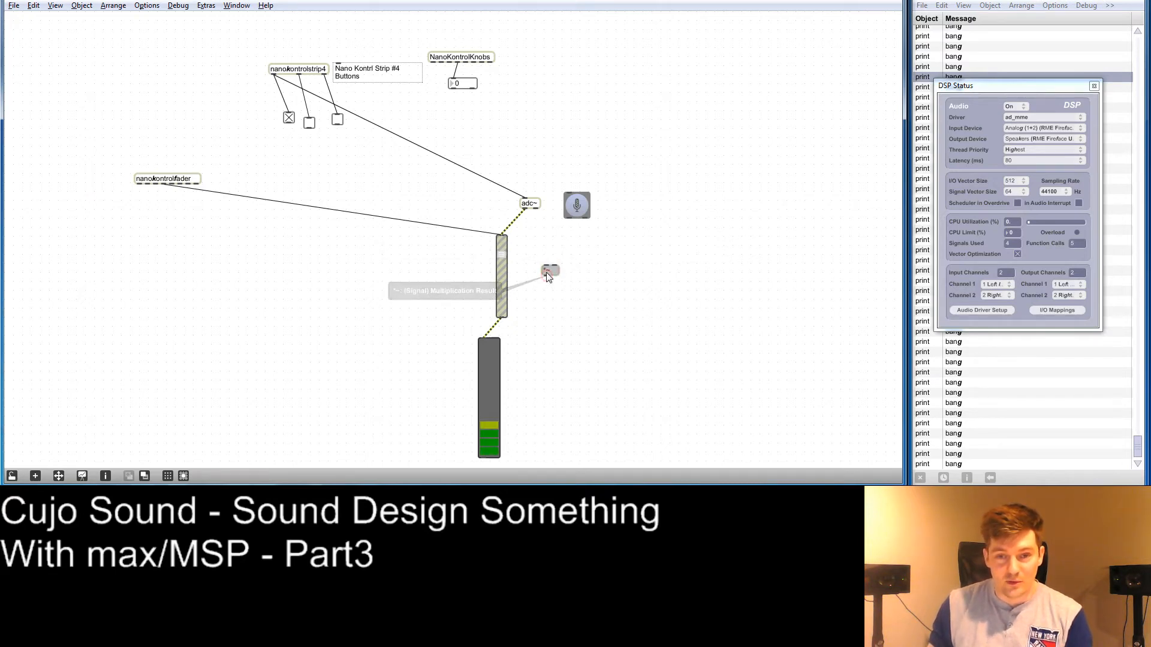
Replace gain~ with the *~ object between adc~ and the meter~, and give it the argument 1.
{"action": "left_click", "coordinate": [505, 279]}
{"action": "key", "text": "Delete"}
{"action": "left_click_drag", "start_coordinate": [525, 209], "coordinate": [485, 337]}
{"action": "left_click_drag", "start_coordinate": [557, 271], "coordinate": [519, 268]}
{"action": "type", "text": "1"}
{"action": "left_click", "coordinate": [544, 268]}
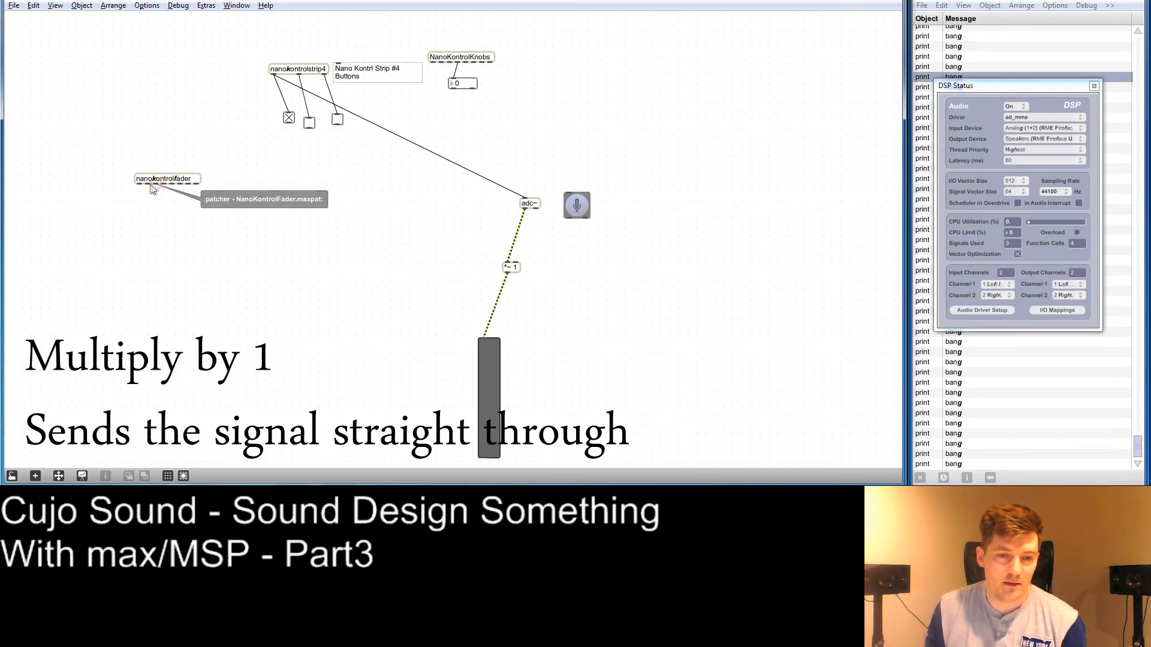
Try controlling the second inlet of *~ 1 directly from nanokontrolfader, and delete that patch cord.
{"action": "left_click_drag", "start_coordinate": [167, 185], "coordinate": [510, 262]}
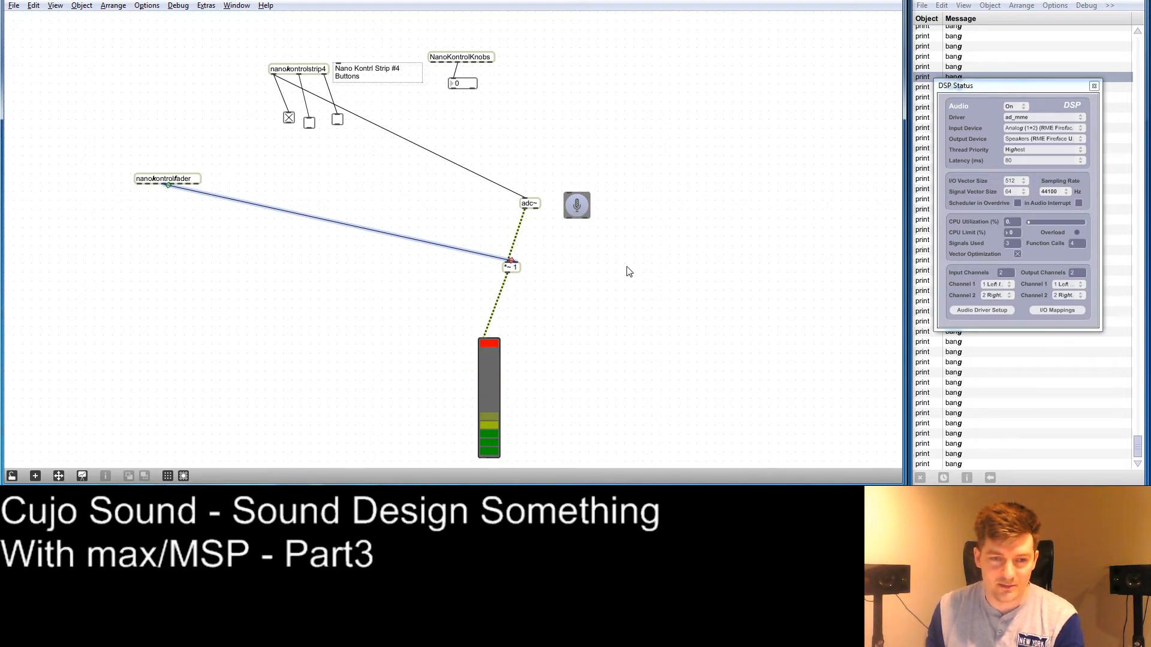
{"action": "left_click", "coordinate": [602, 271]}
{"action": "left_click", "coordinate": [484, 258]}
{"action": "key", "text": "Delete"}
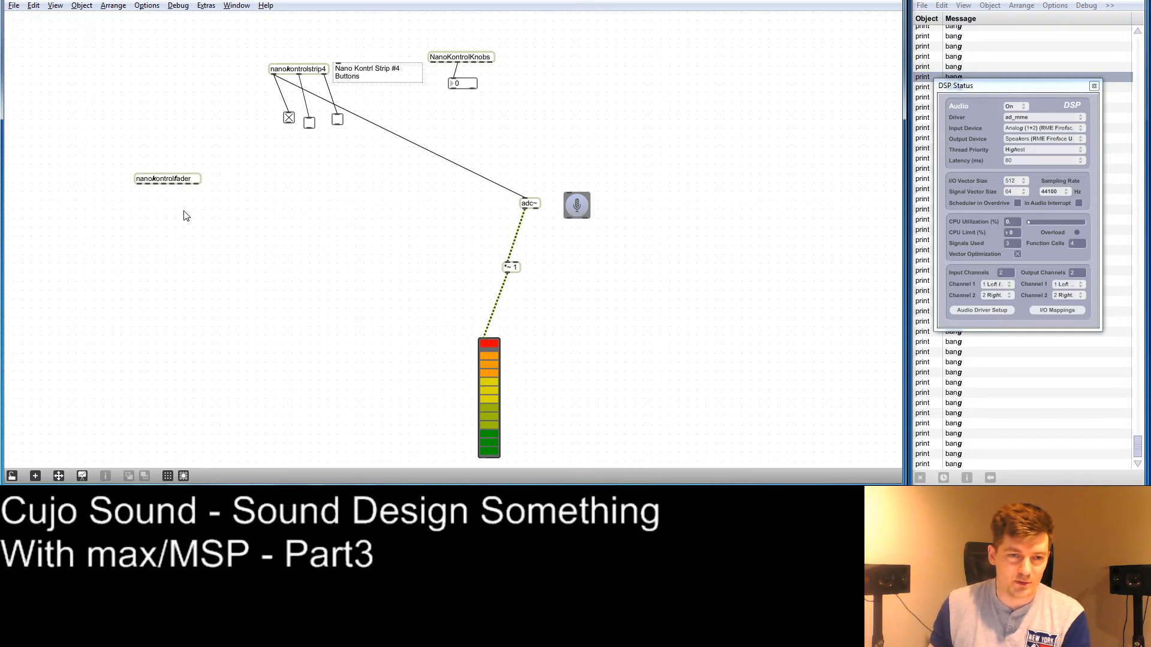
Create a scale 0 127 0 1 object below nanokontrolfader and connect the fader outlet to its first inlet.
{"action": "type", "text": "ns"}
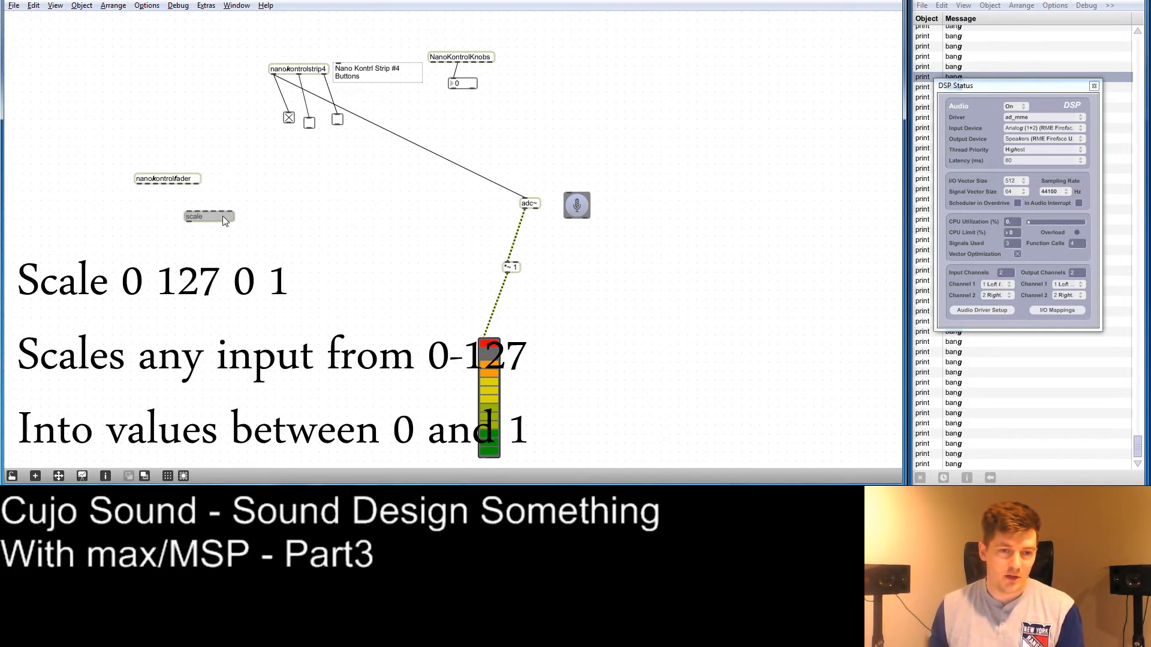
{"action": "type", "text": "cale 0 127"}
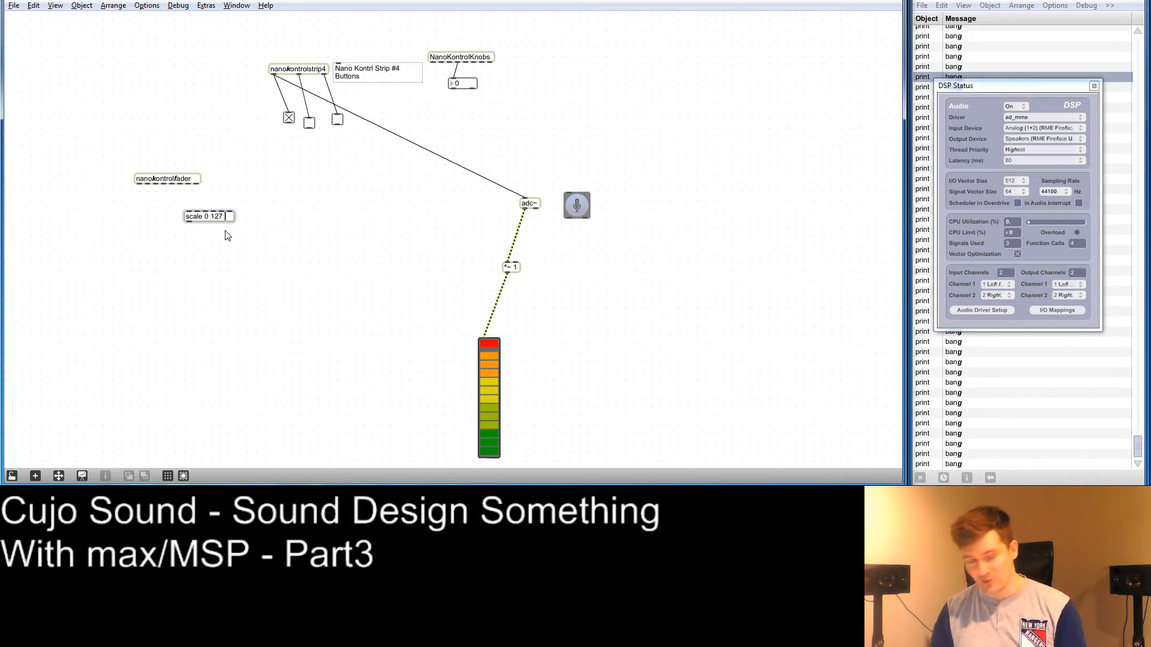
{"action": "type", "text": "1"}
{"action": "left_click", "coordinate": [226, 239]}
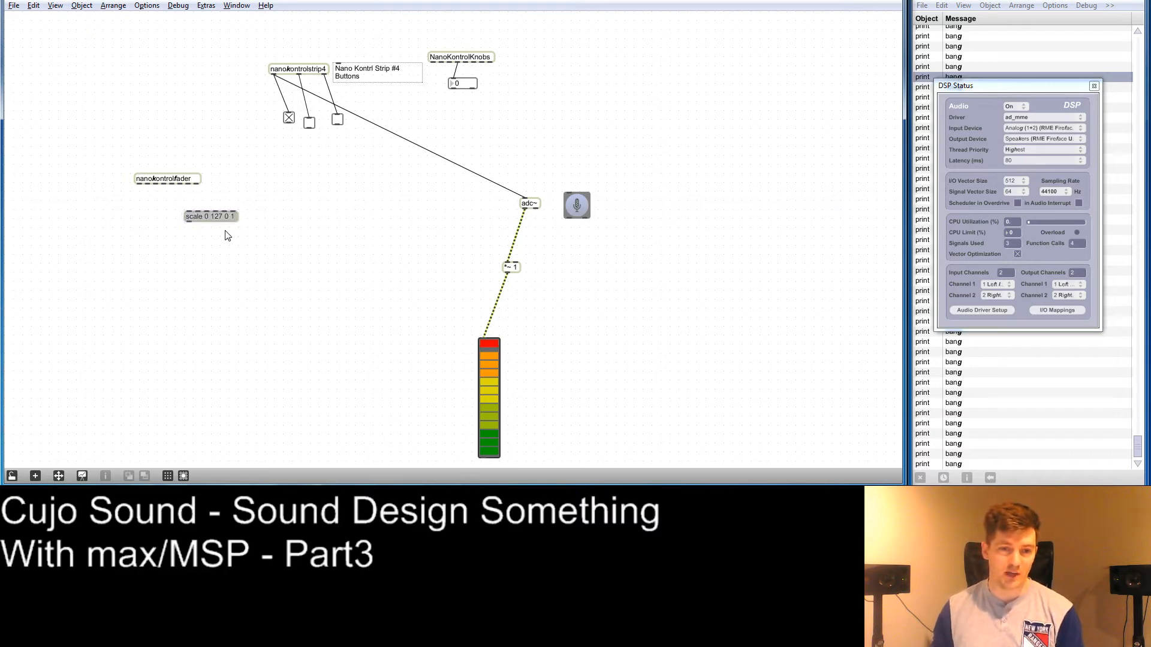
{"action": "left_click_drag", "start_coordinate": [165, 187], "coordinate": [186, 211]}
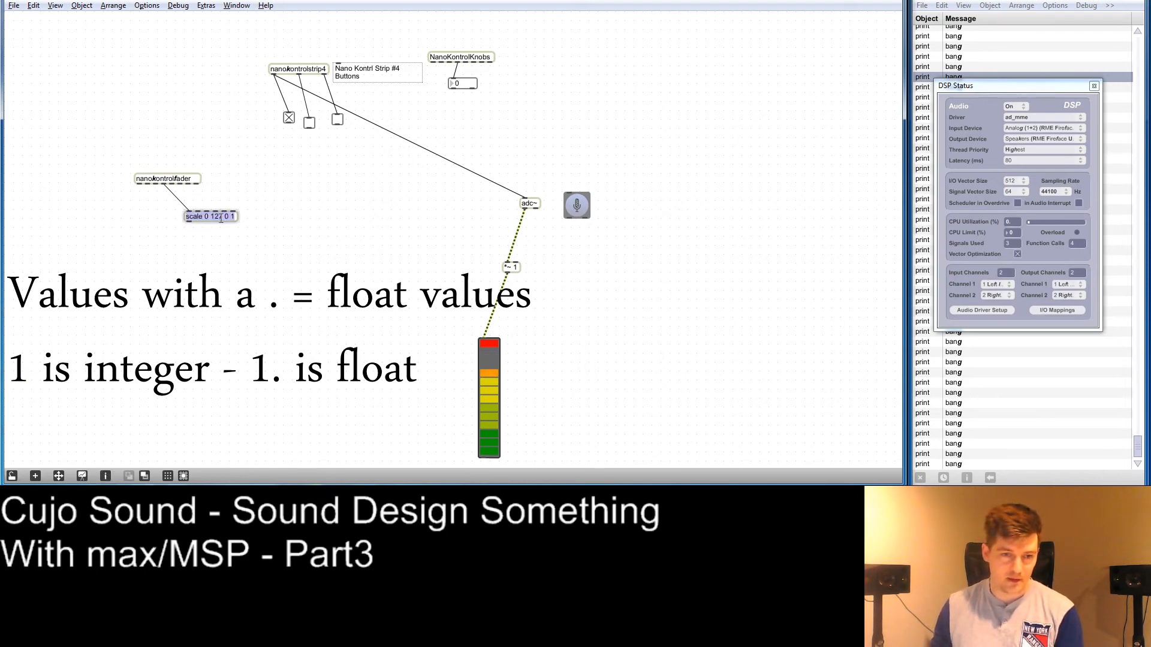
Change the scale output arguments to the floats 0. and 1., and connect scale to a new float number box.
{"action": "type", "text": "."}
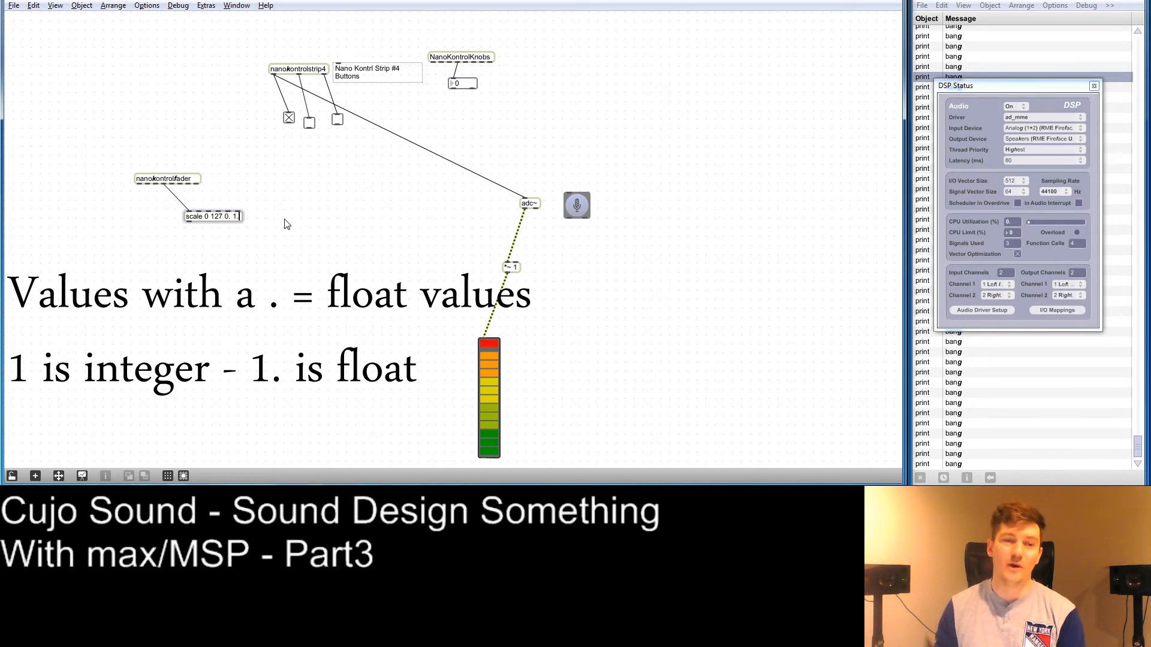
{"action": "key", "text": "Return"}
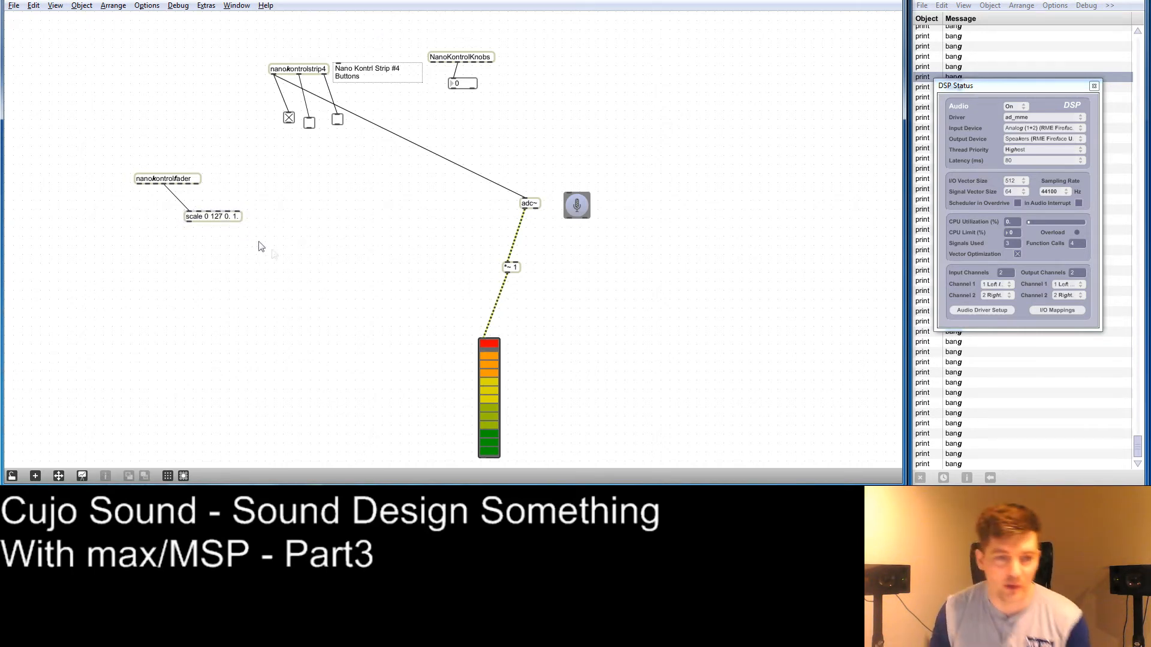
{"action": "key", "text": "f"}
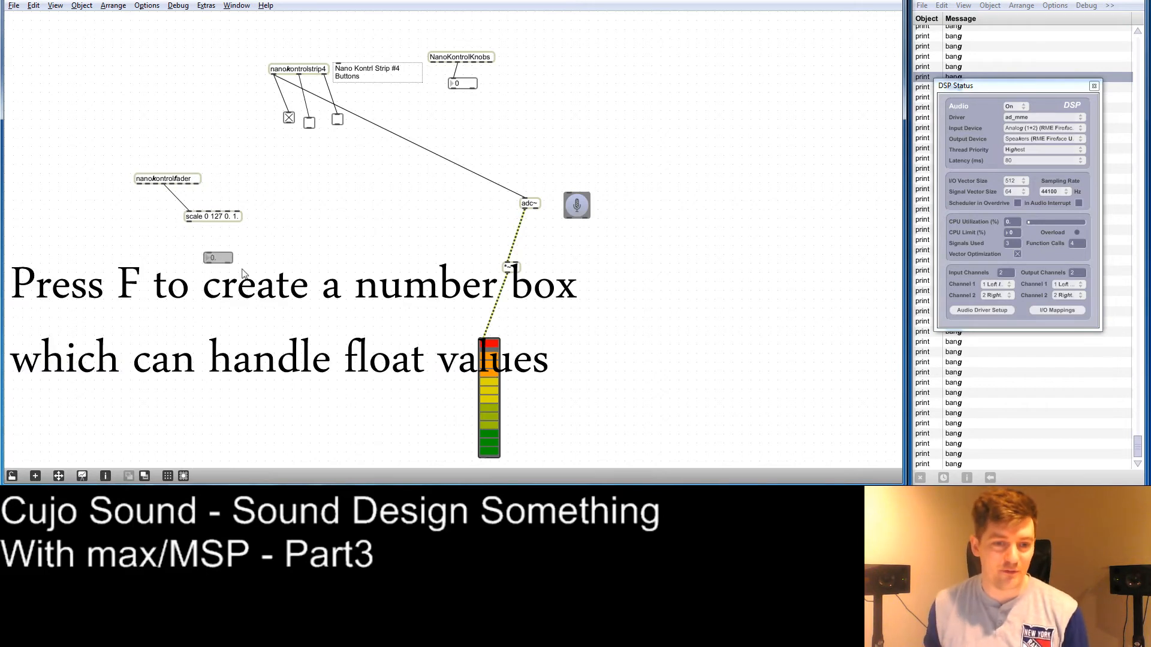
{"action": "left_click_drag", "start_coordinate": [188, 221], "coordinate": [209, 248]}
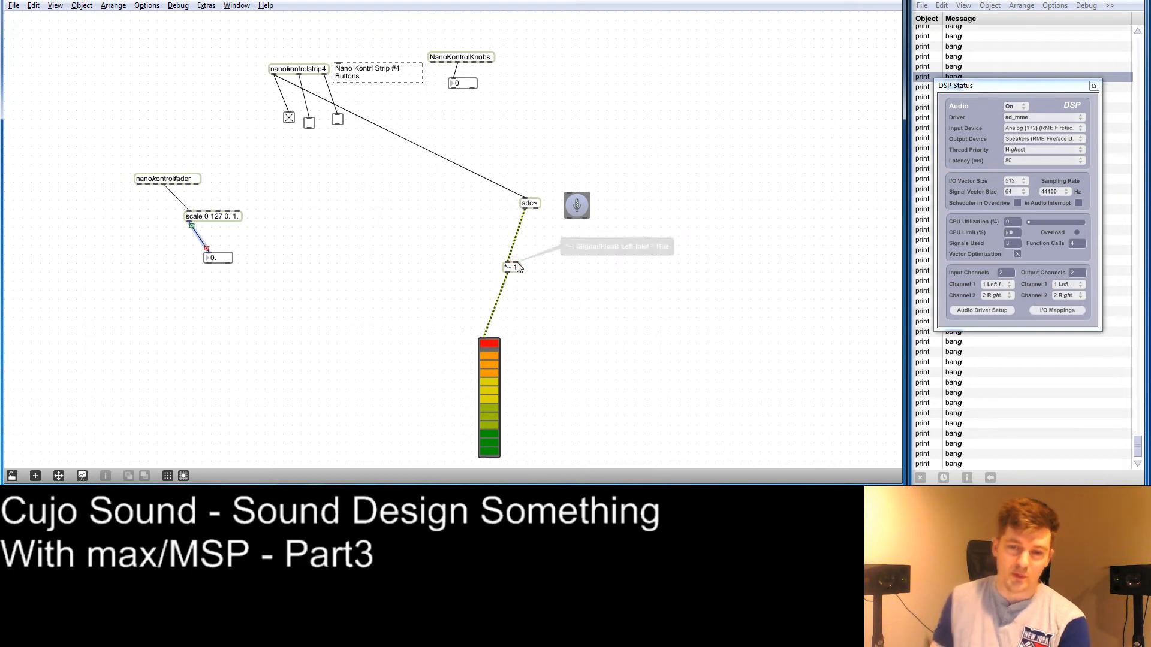
Try driving the second inlet of *~ 1 from scale, and swap that cord for one from the first outlet of nanokontrolstrip4.
{"action": "left_click_drag", "start_coordinate": [188, 221], "coordinate": [510, 263]}
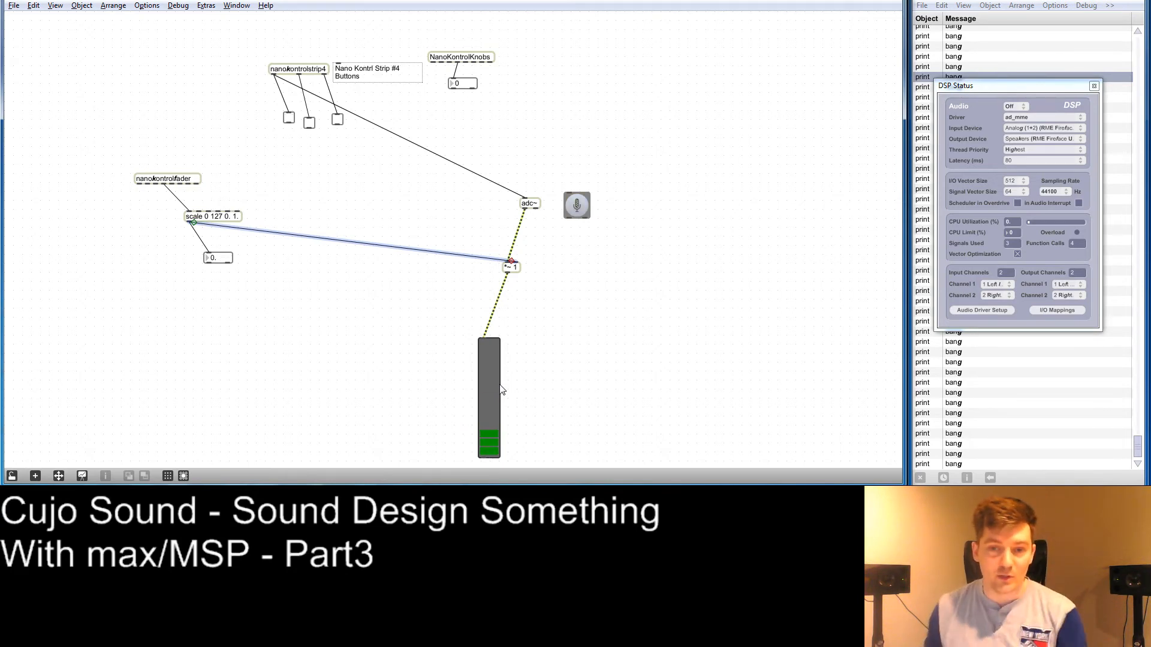
{"action": "left_click", "coordinate": [377, 245]}
{"action": "key", "text": "Delete"}
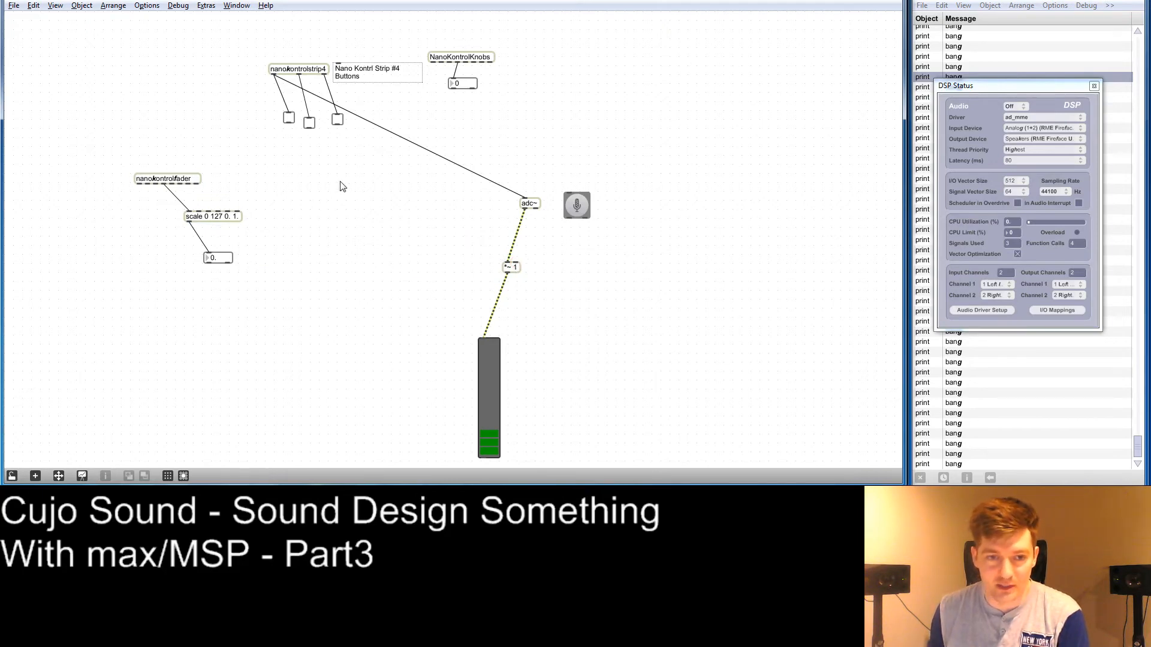
{"action": "left_click_drag", "start_coordinate": [274, 77], "coordinate": [511, 260]}
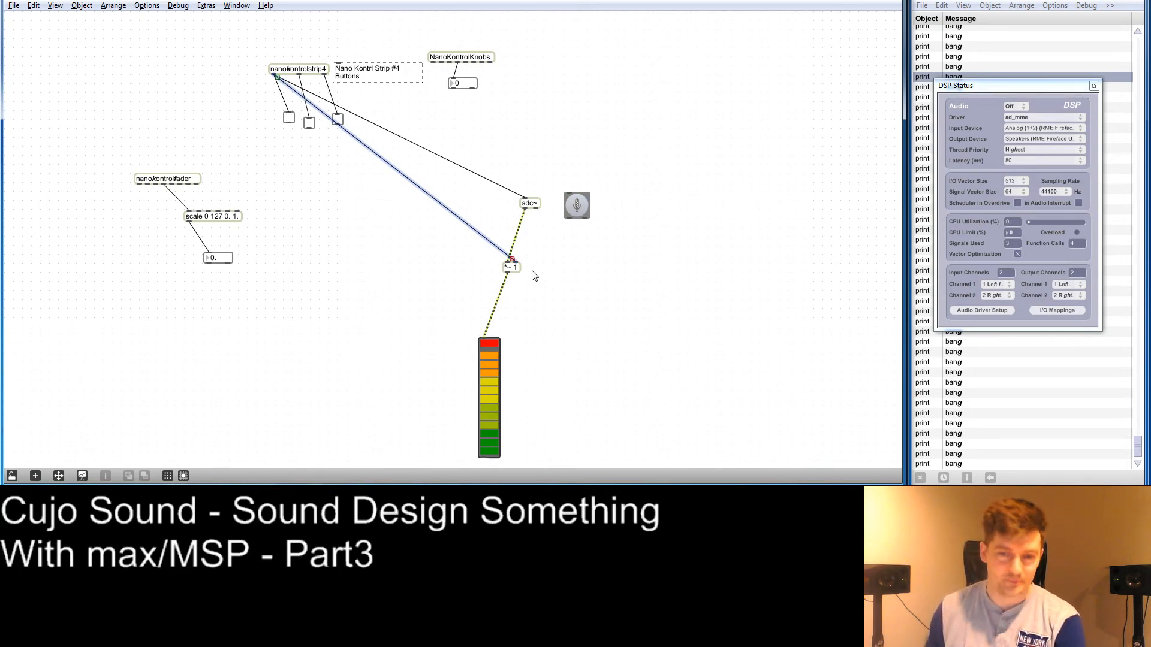
Create a number~ box beside the meter~ and connect the *~ 1 outlet to it.
{"action": "left_click", "coordinate": [533, 308]}
{"action": "key", "text": "n"}
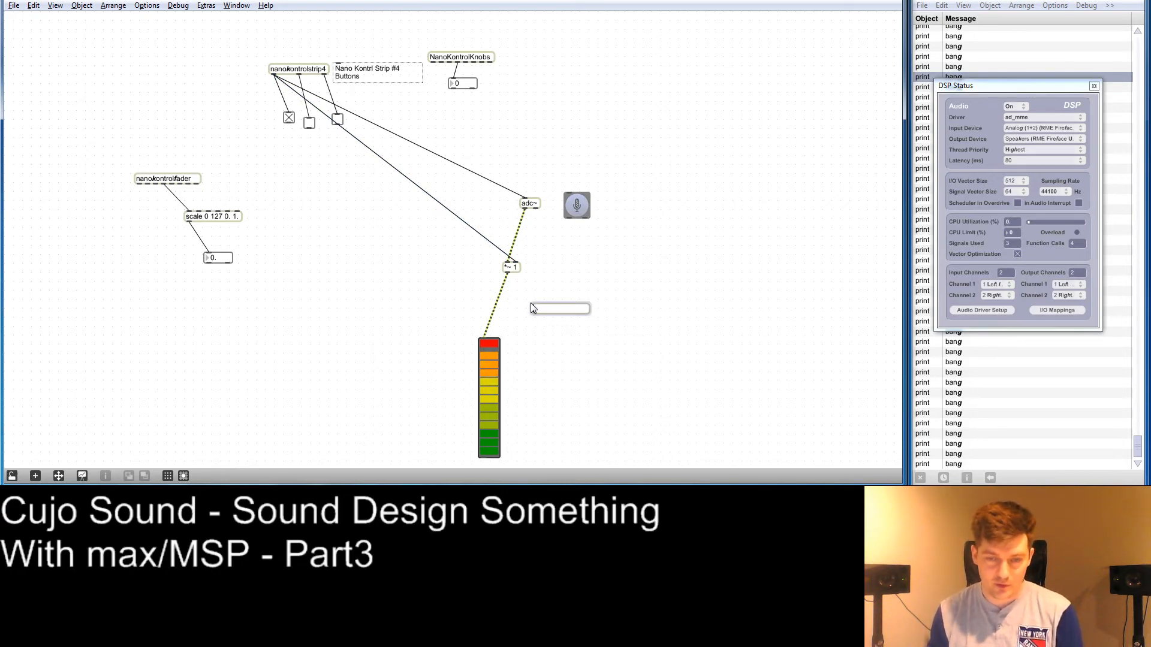
{"action": "type", "text": "n"}
{"action": "key", "text": "Return"}
{"action": "left_click_drag", "start_coordinate": [538, 307], "coordinate": [544, 351]}
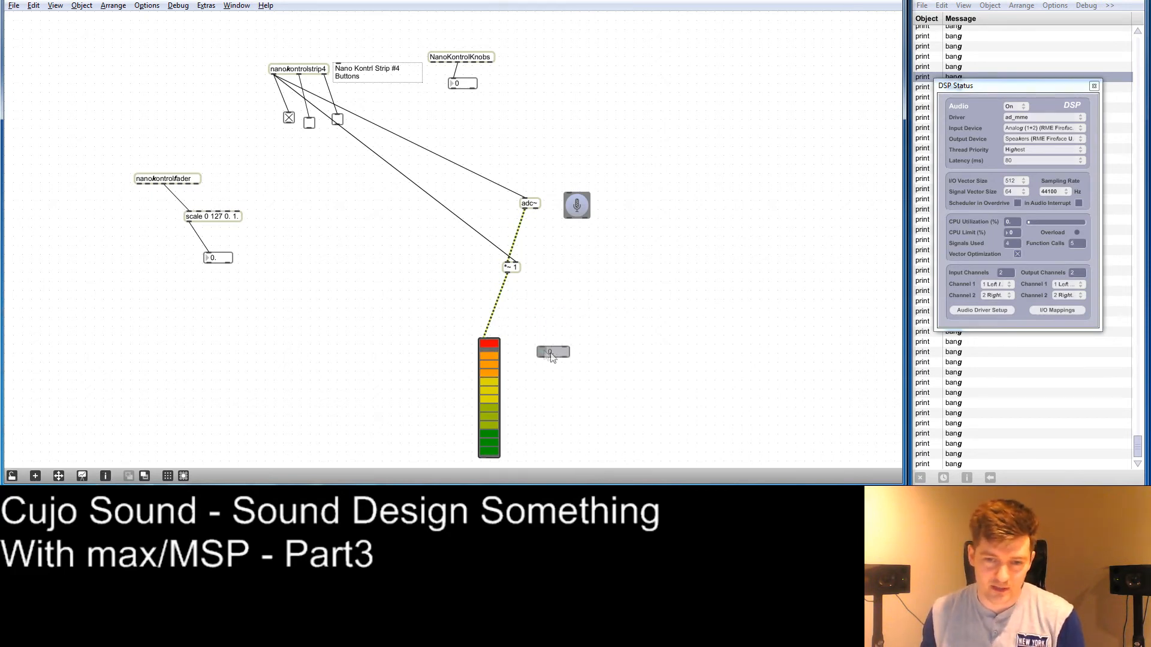
{"action": "left_click_drag", "start_coordinate": [509, 278], "coordinate": [557, 354]}
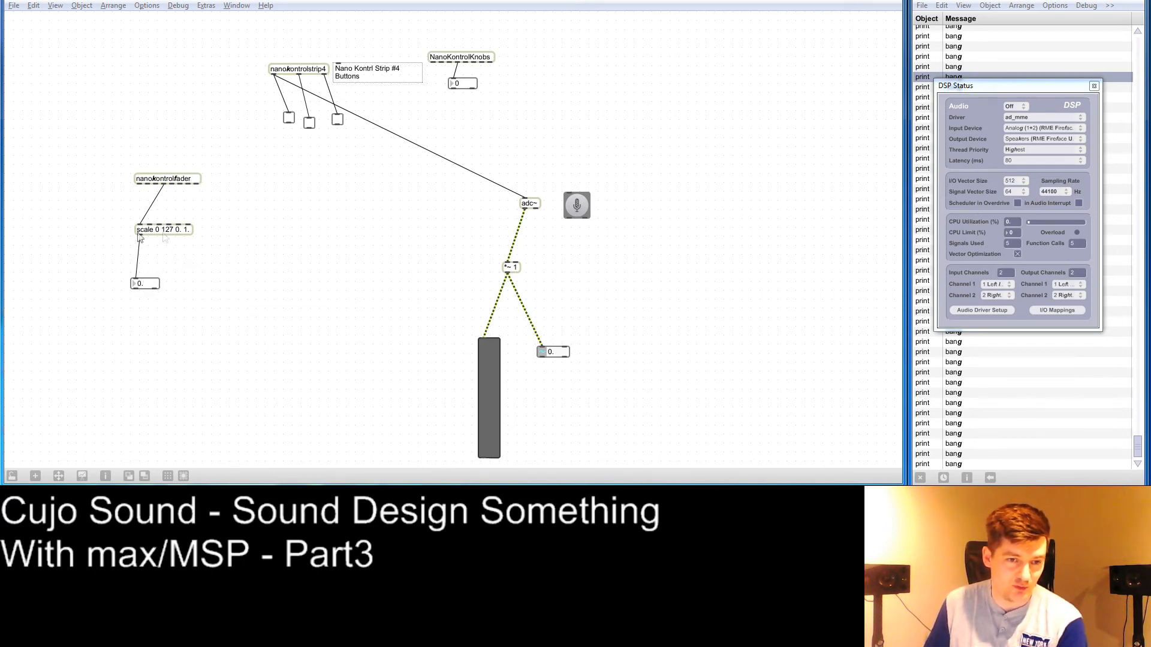
Add a / 127 object fed by nanokontrolfader, with its output connected to a new number box.
{"action": "left_click", "coordinate": [238, 256]}
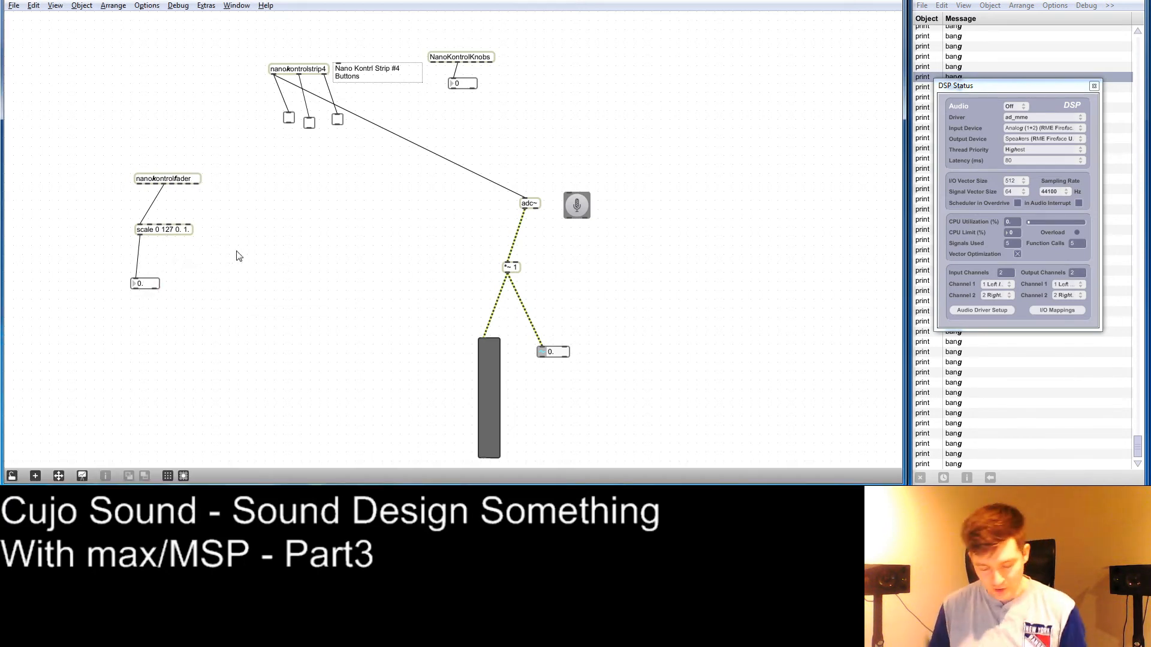
{"action": "key", "text": "n"}
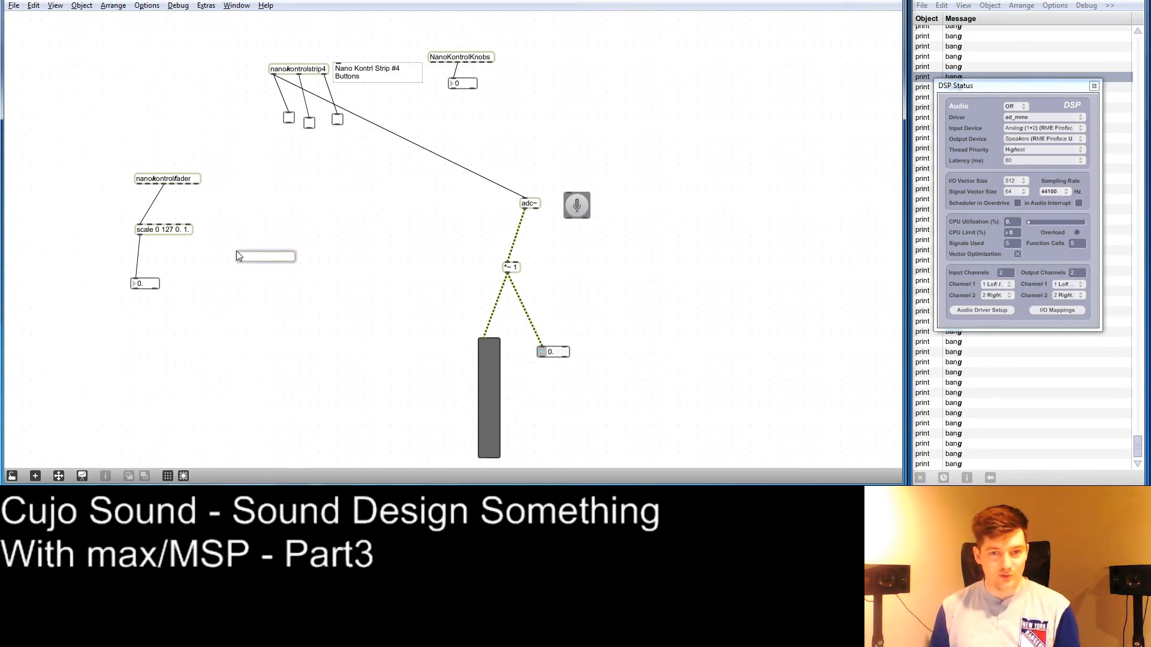
{"action": "type", "text": "/ 127"}
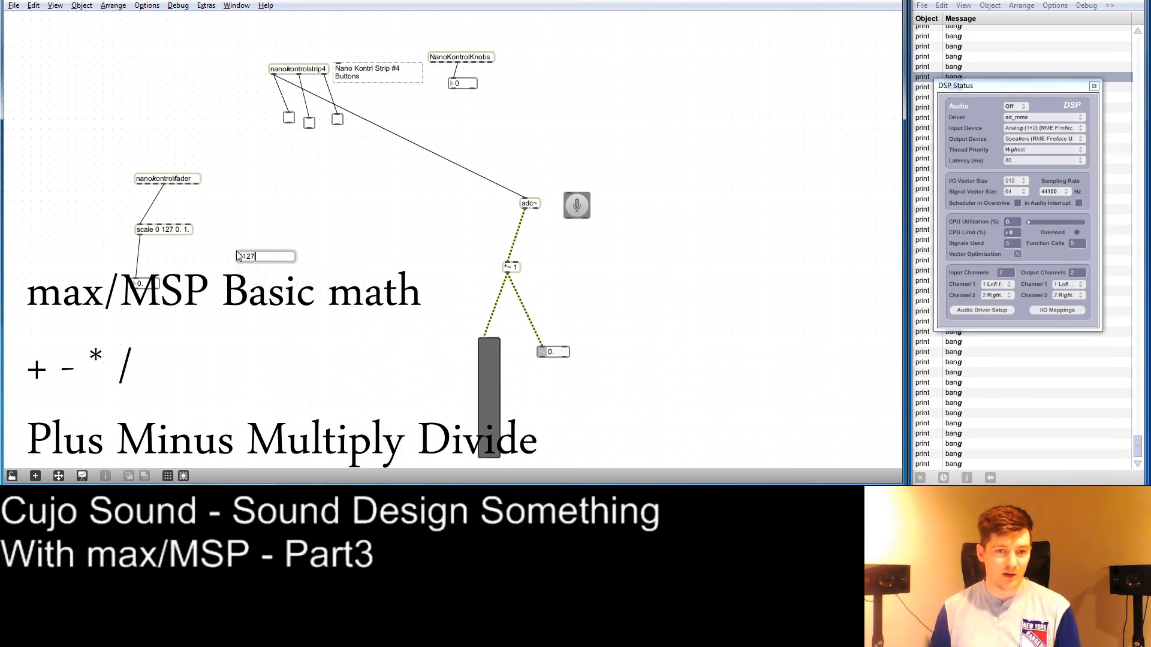
{"action": "key", "text": "Return"}
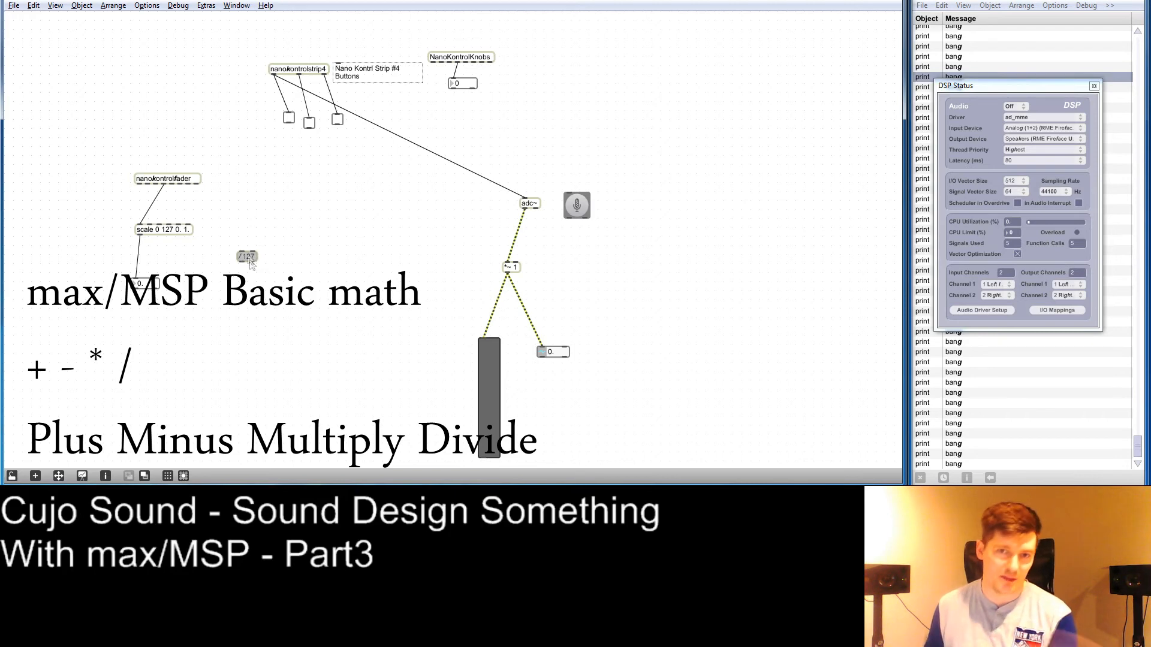
{"action": "left_click_drag", "start_coordinate": [163, 184], "coordinate": [221, 295]}
{"action": "key", "text": "i"}
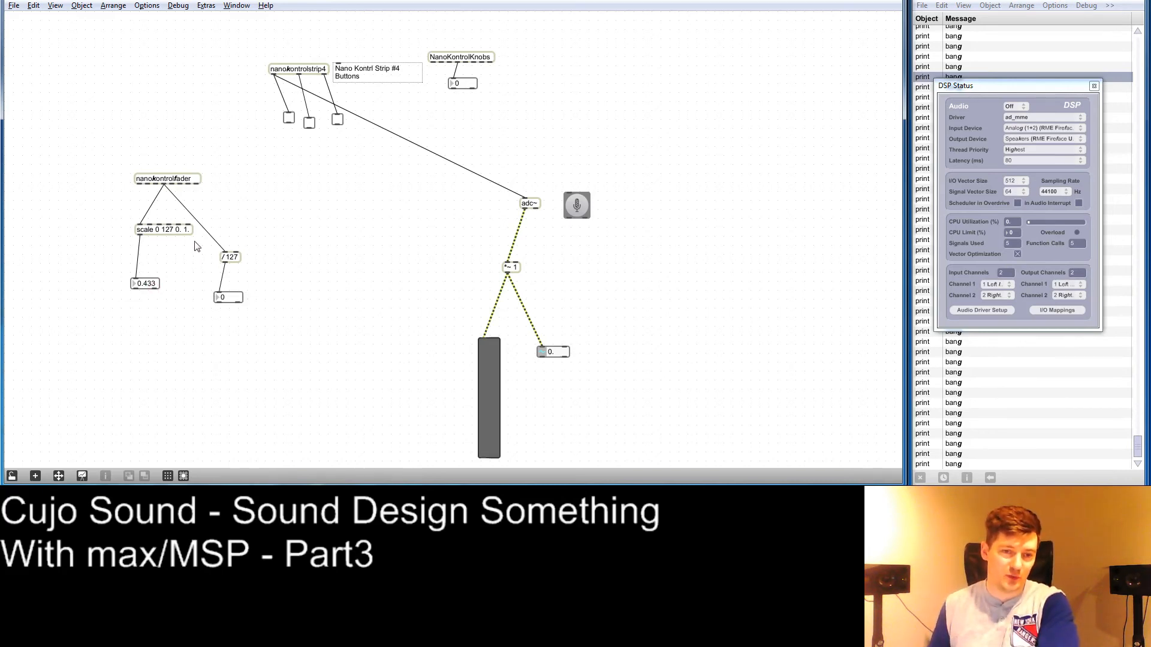
Change the argument of the division object to the float 127.
{"action": "left_click", "coordinate": [234, 258]}
{"action": "left_click", "coordinate": [234, 258]}
{"action": "left_click", "coordinate": [235, 258]}
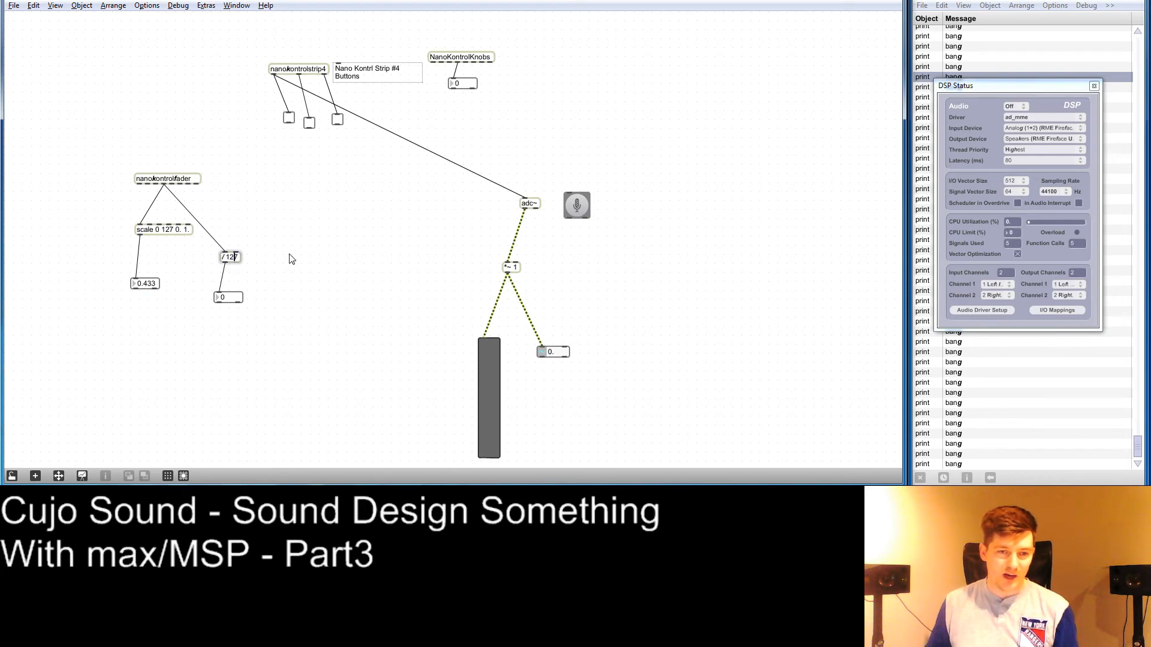
{"action": "type", "text": "."}
{"action": "key", "text": "Return"}
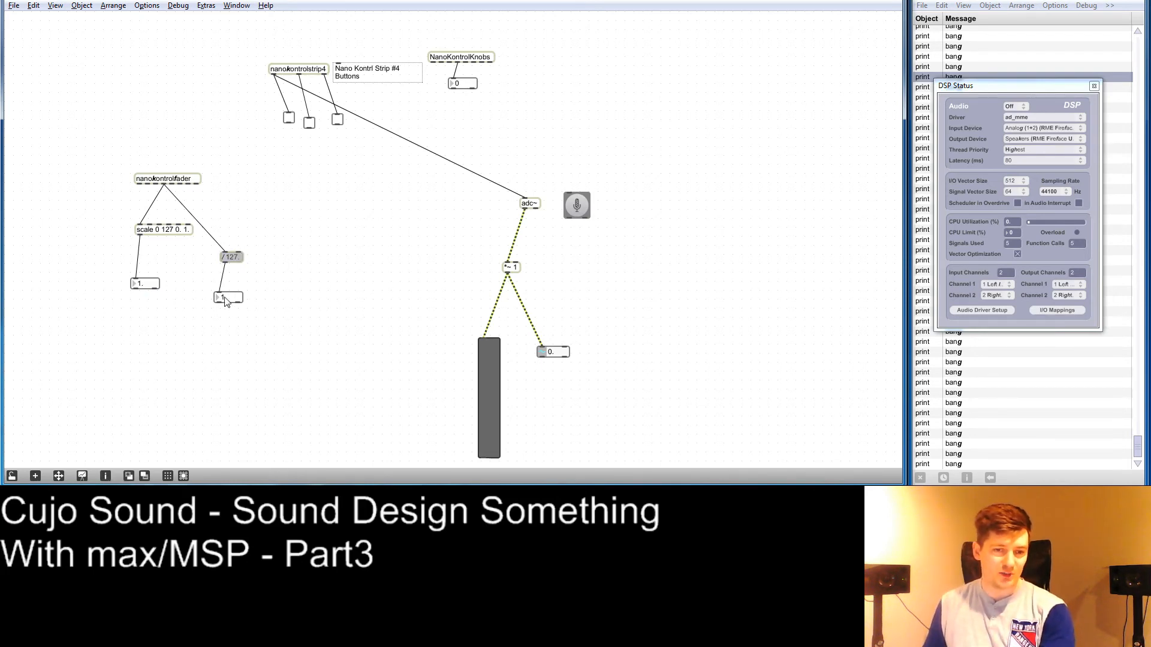
Add a floating-point number box beside the integer one and connect the / 127. output to it.
{"action": "left_click", "coordinate": [268, 302]}
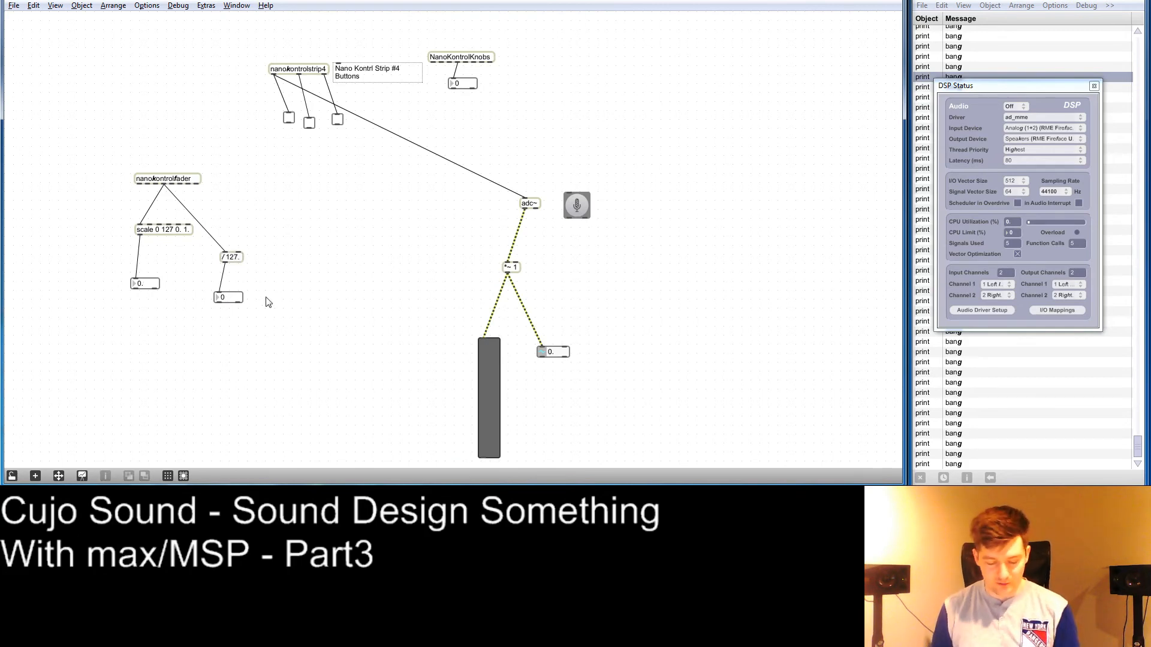
{"action": "key", "text": "f"}
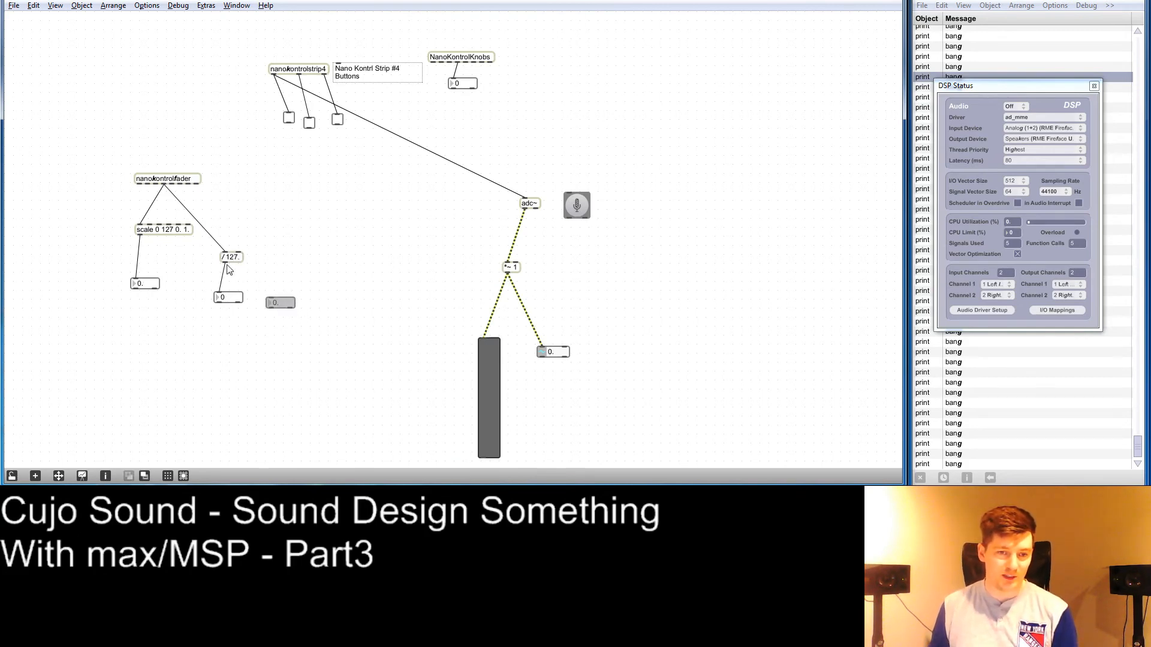
{"action": "left_click_drag", "start_coordinate": [225, 262], "coordinate": [268, 297]}
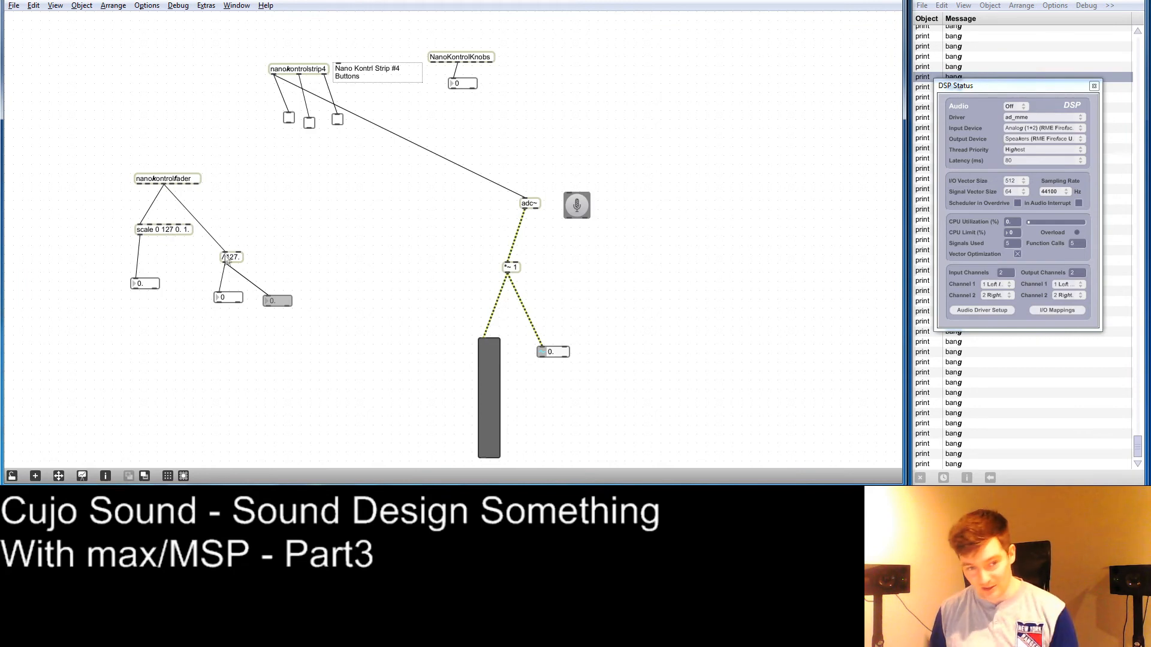
Add a slider object between the number boxes and the meter~ and enlarge it into a wide, tall slider.
{"action": "left_click", "coordinate": [412, 308]}
{"action": "type", "text": "nslider"}
{"action": "key", "text": "Return"}
{"action": "left_click_drag", "start_coordinate": [330, 292], "coordinate": [321, 285]}
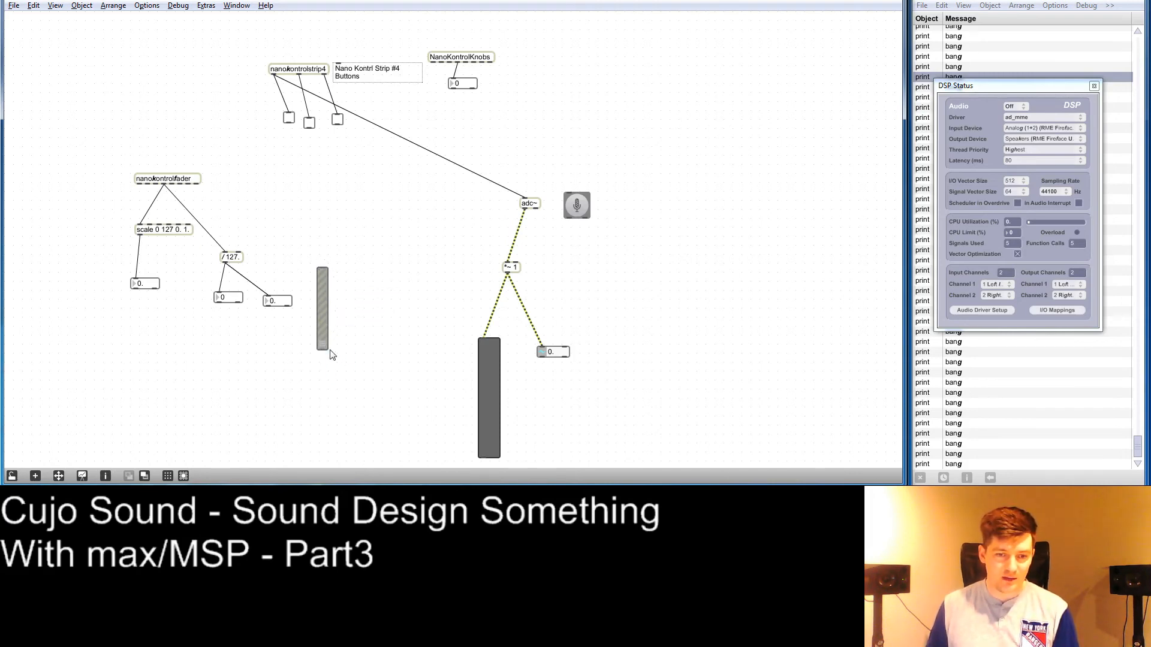
{"action": "left_click_drag", "start_coordinate": [326, 347], "coordinate": [382, 402]}
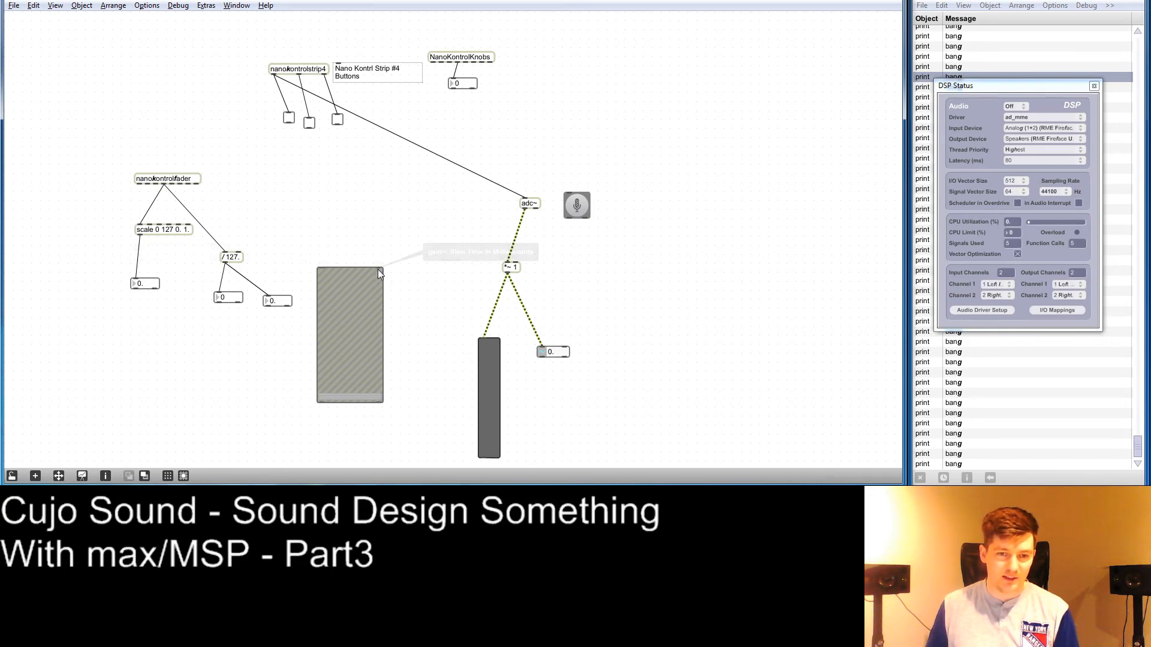
Connect nanokontrolfader to the slider's inlet, and the slider's outlet to a new number box below it.
{"action": "left_click_drag", "start_coordinate": [164, 184], "coordinate": [322, 268]}
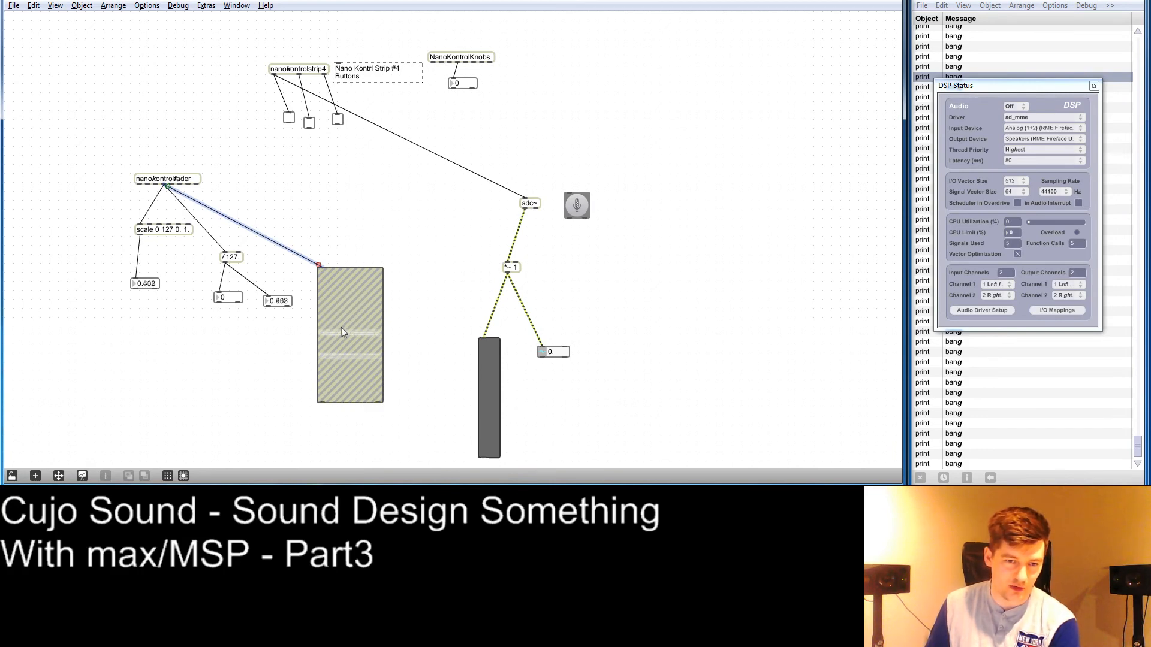
{"action": "left_click", "coordinate": [411, 443]}
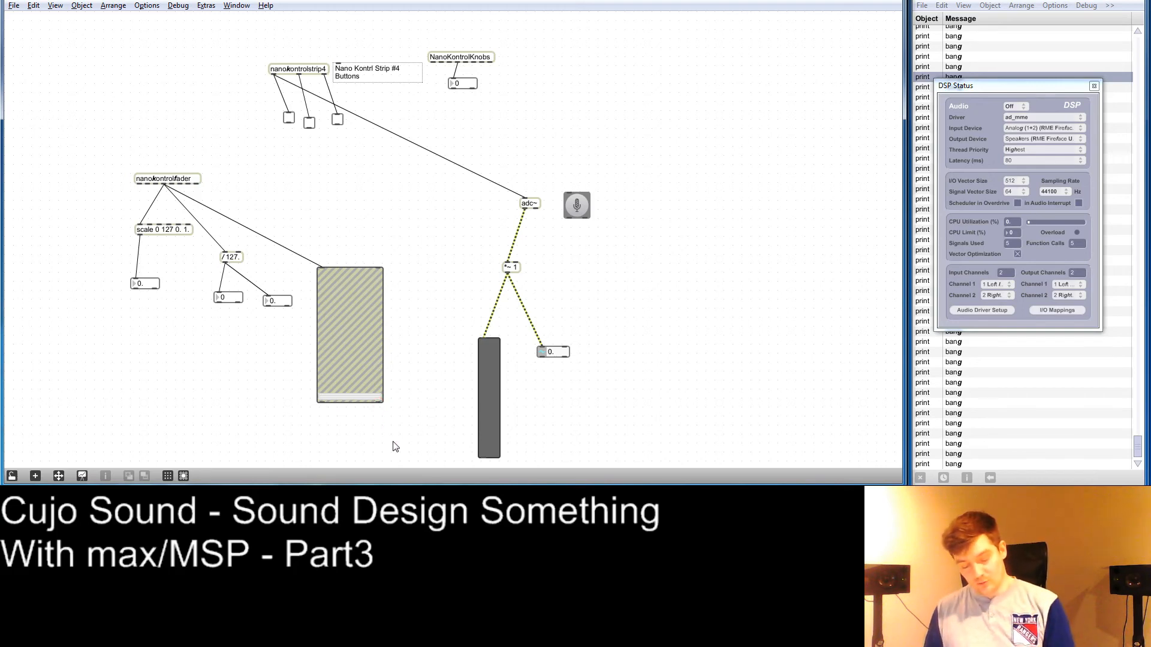
{"action": "left_click_drag", "start_coordinate": [379, 402], "coordinate": [410, 444]}
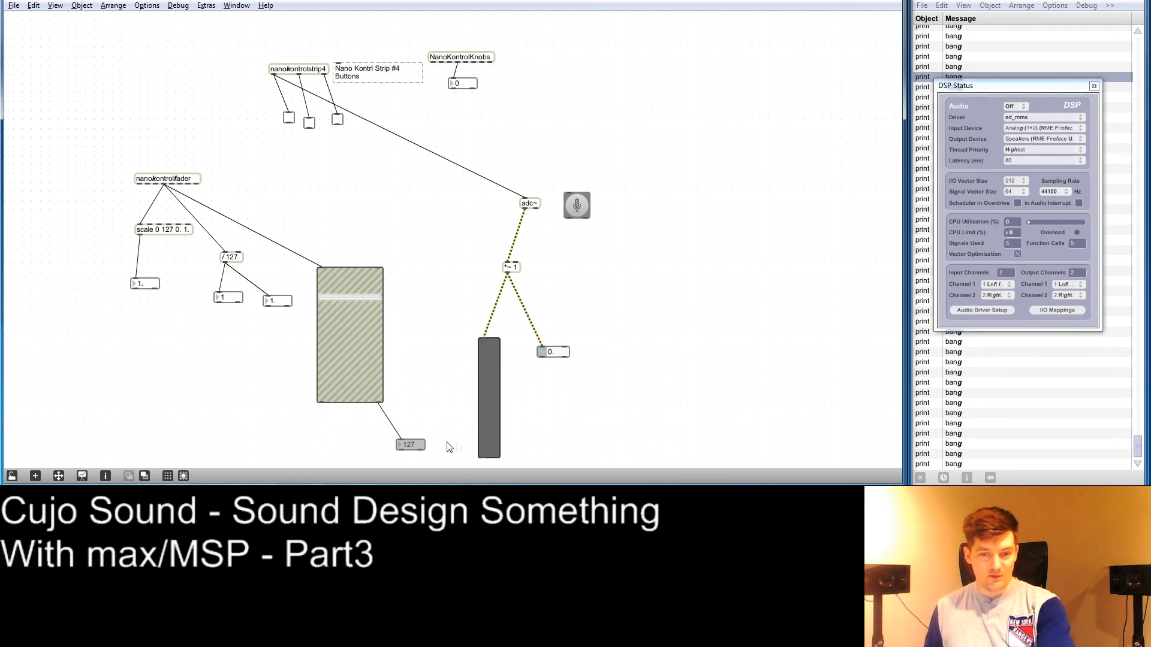
Disconnect nanokontrolfader from the slider, lock the patch to move the slider to 52 by hand, and restore the connection in the unlocked patch.
{"action": "left_click", "coordinate": [301, 259]}
{"action": "key", "text": "Delete"}
{"action": "left_click", "coordinate": [11, 476]}
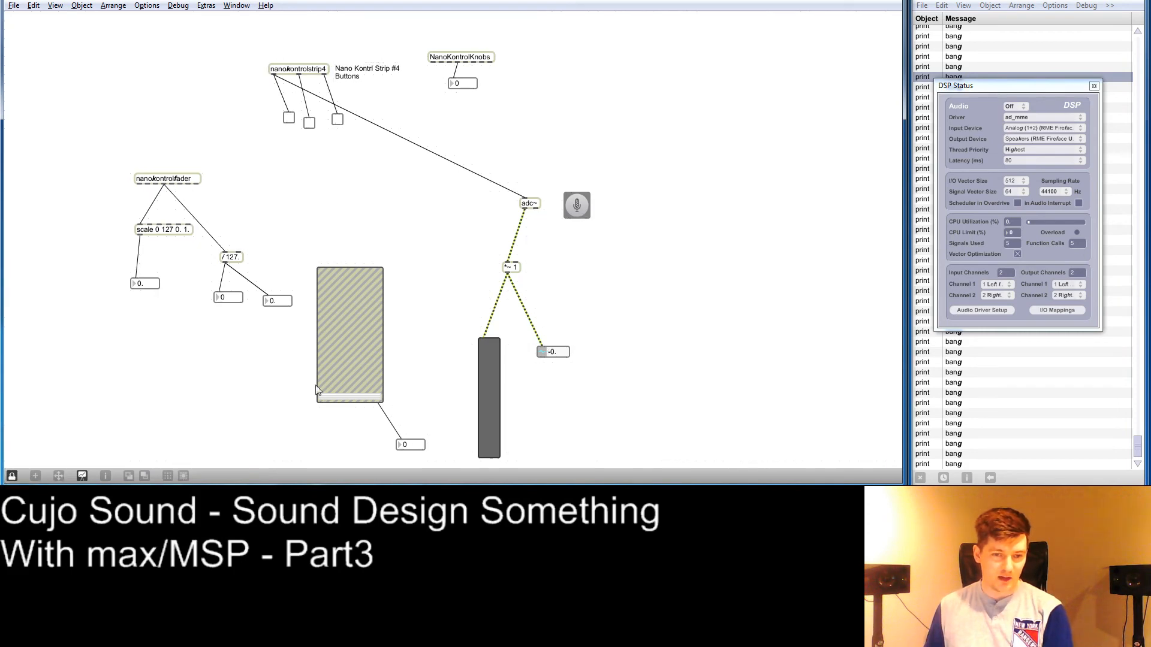
{"action": "left_click_drag", "start_coordinate": [345, 400], "coordinate": [342, 355]}
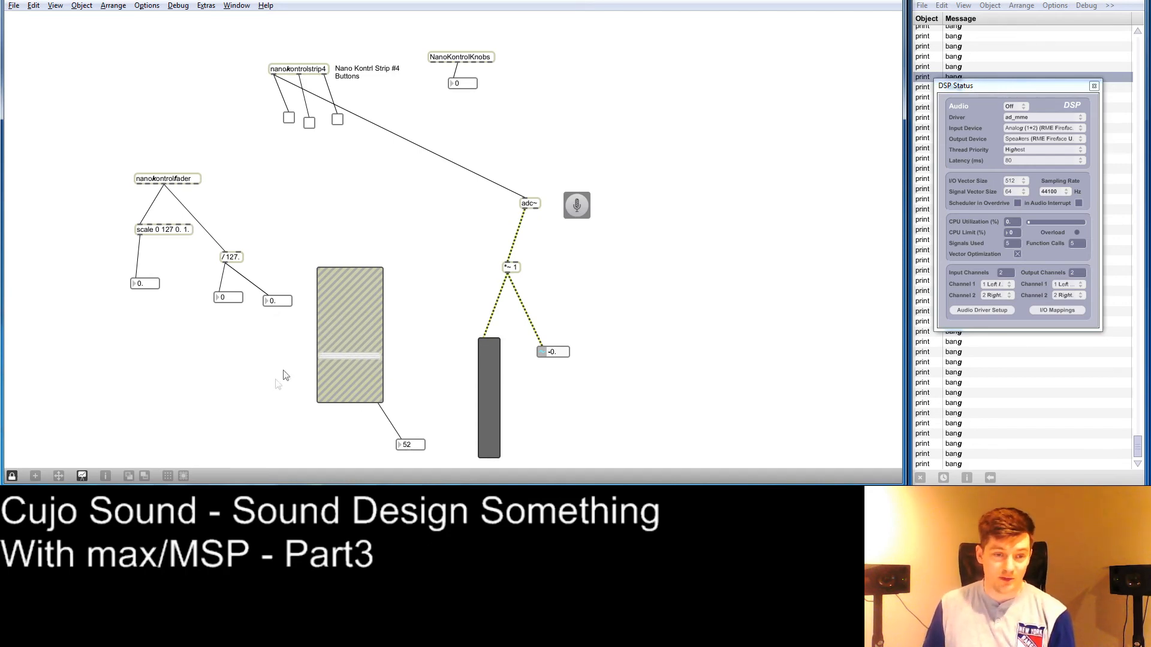
{"action": "left_click", "coordinate": [12, 475]}
{"action": "mouse_move", "coordinate": [166, 184]}
{"action": "left_mouse_down"}
{"action": "mouse_move", "coordinate": [336, 207]}
{"action": "mouse_move", "coordinate": [326, 274]}
{"action": "left_mouse_up"}
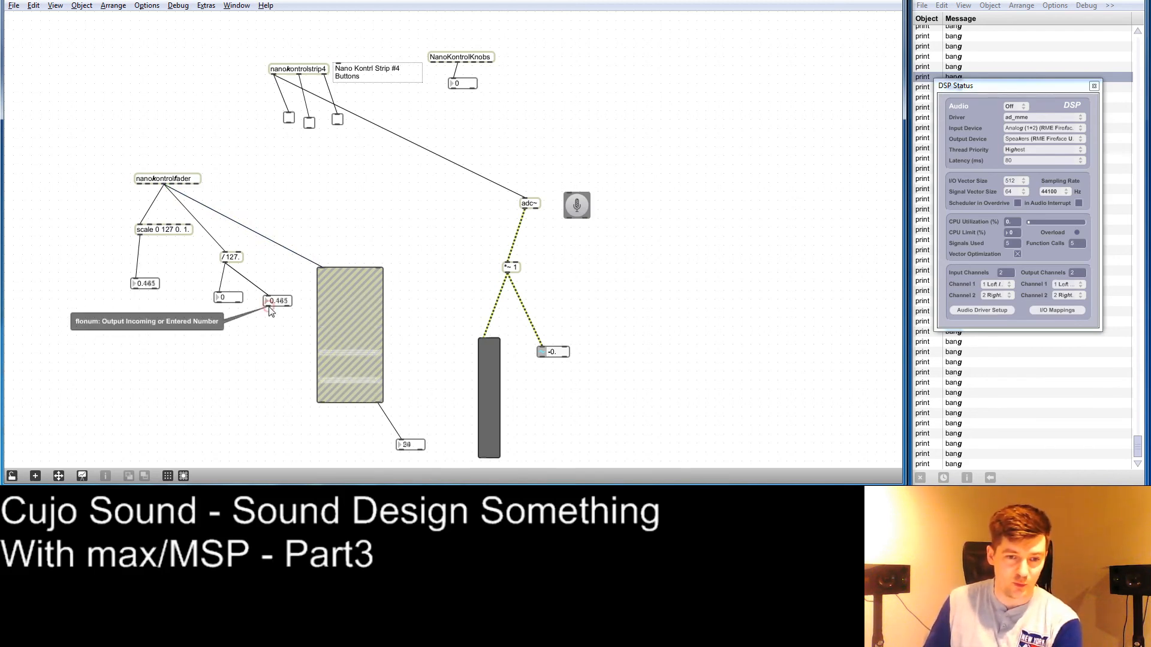
Connect the outlet of the floating-point number box fed by / 127. to the *~ 1 object.
{"action": "left_click_drag", "start_coordinate": [268, 305], "coordinate": [518, 267]}
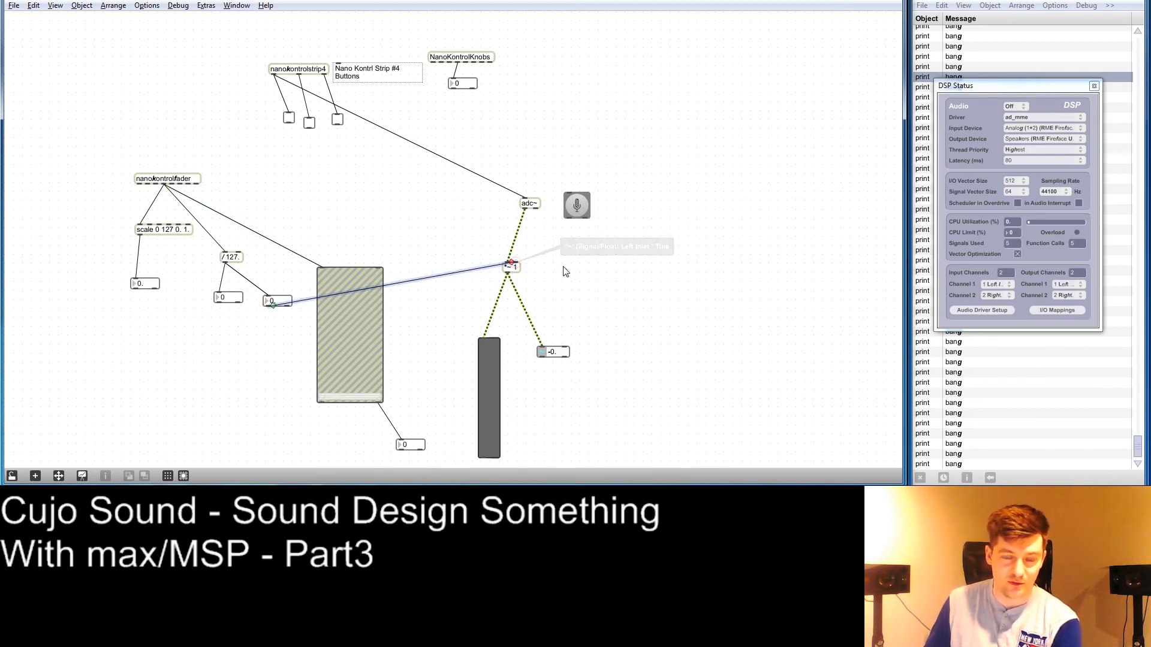